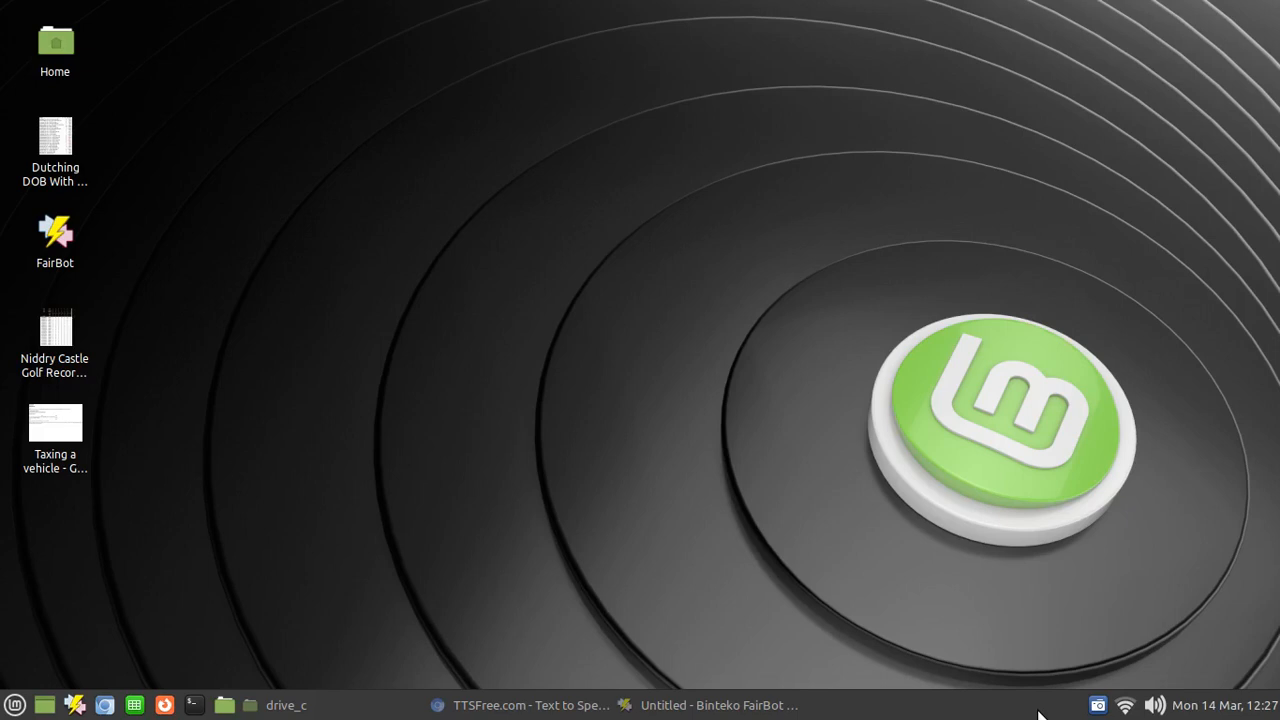
- Switch to FairBot and preview the prestart alert sound in the program's sound options, leaving the options unchanged
click(694, 707)
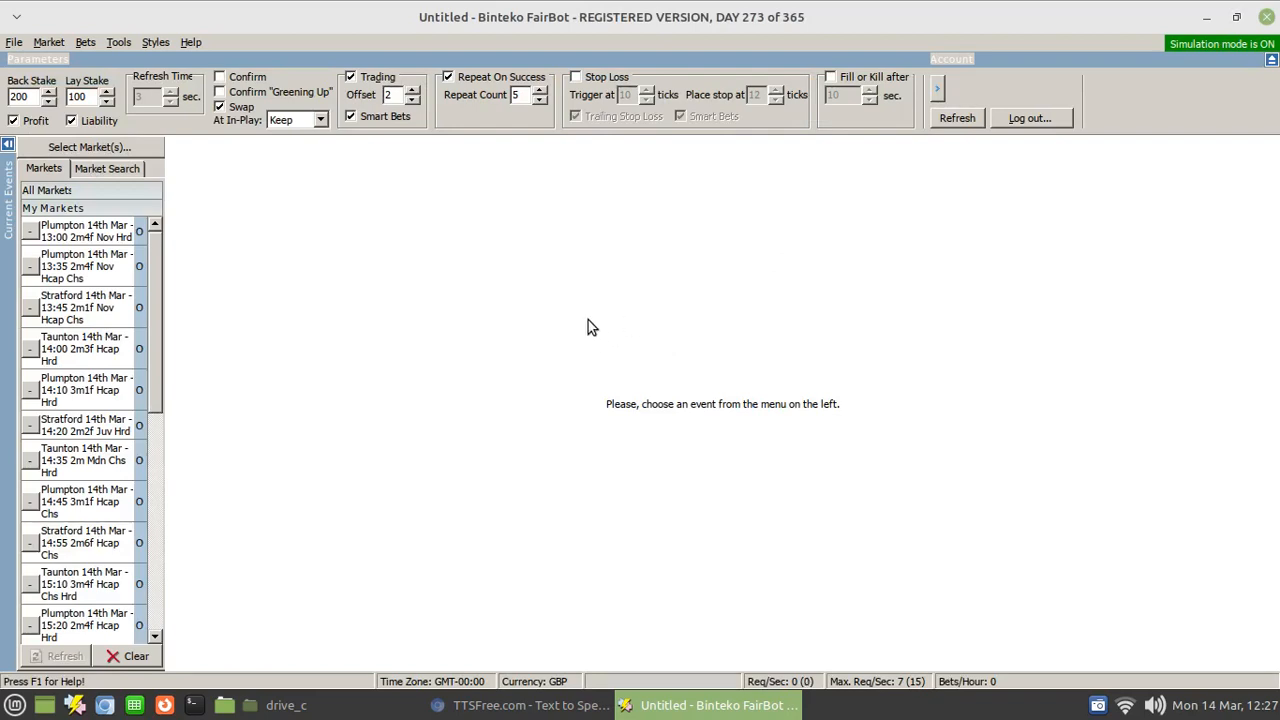
click(116, 44)
click(133, 63)
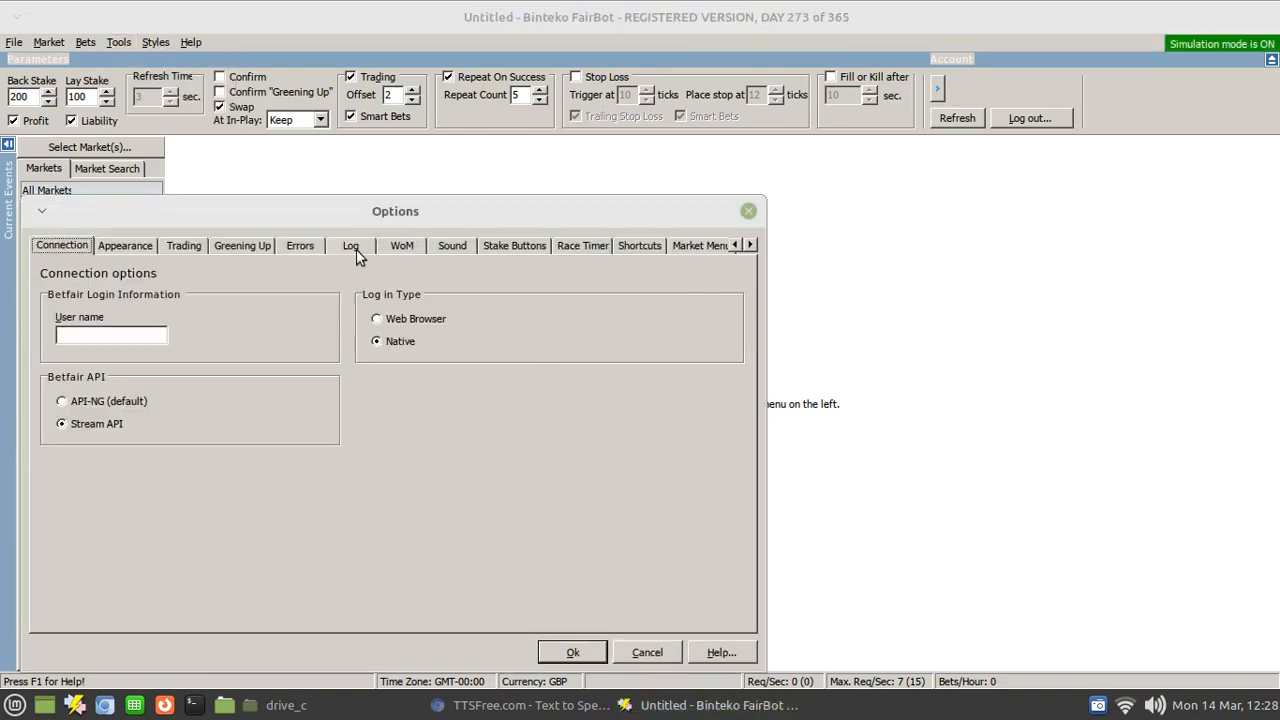
click(453, 247)
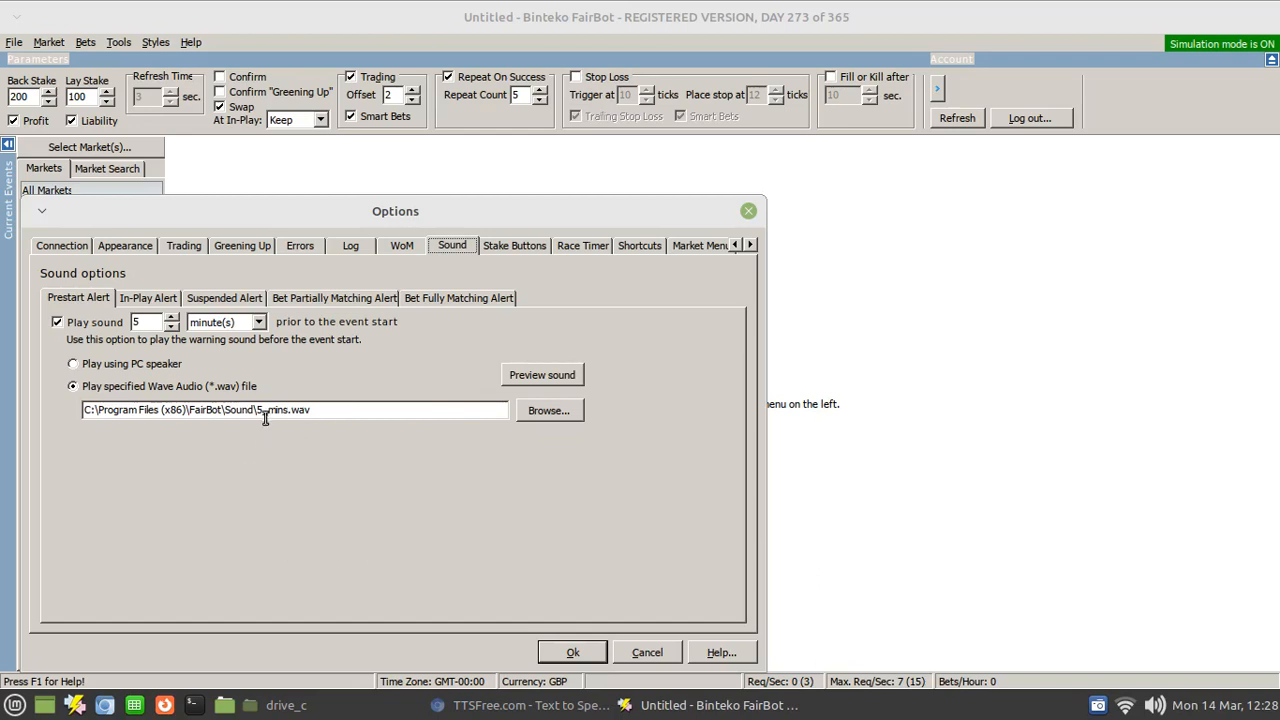
click(540, 376)
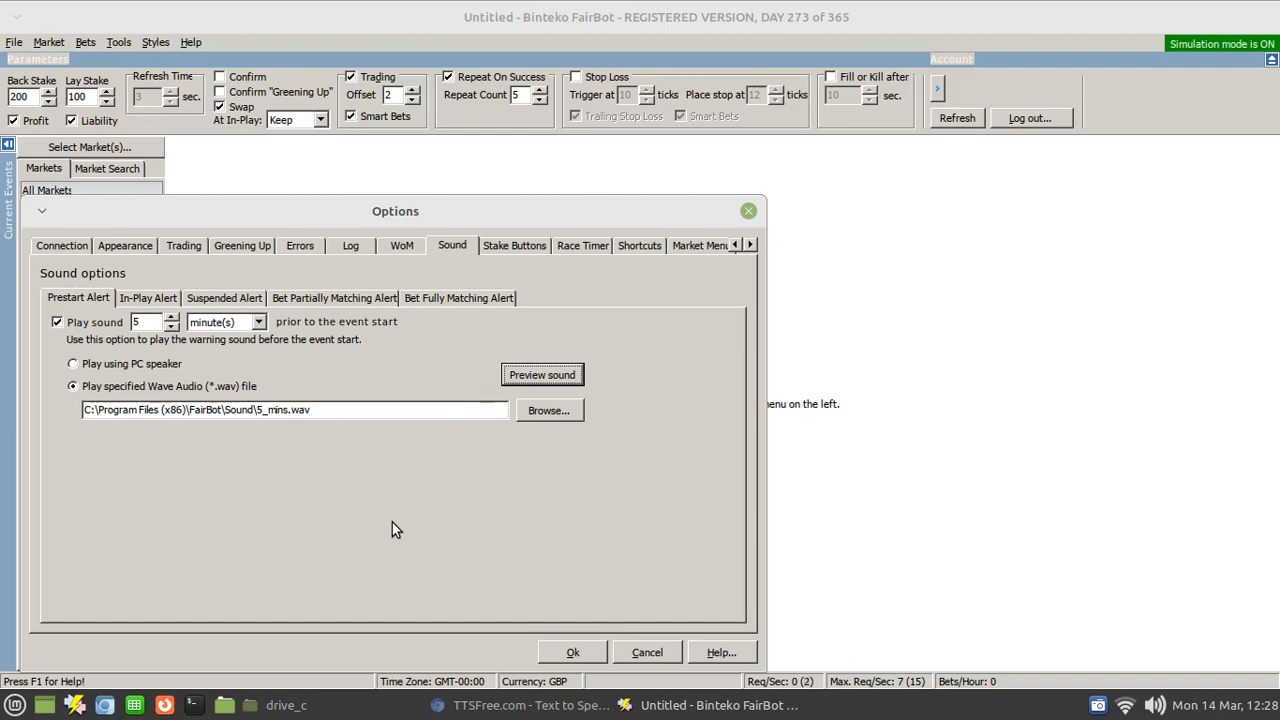
click(648, 652)
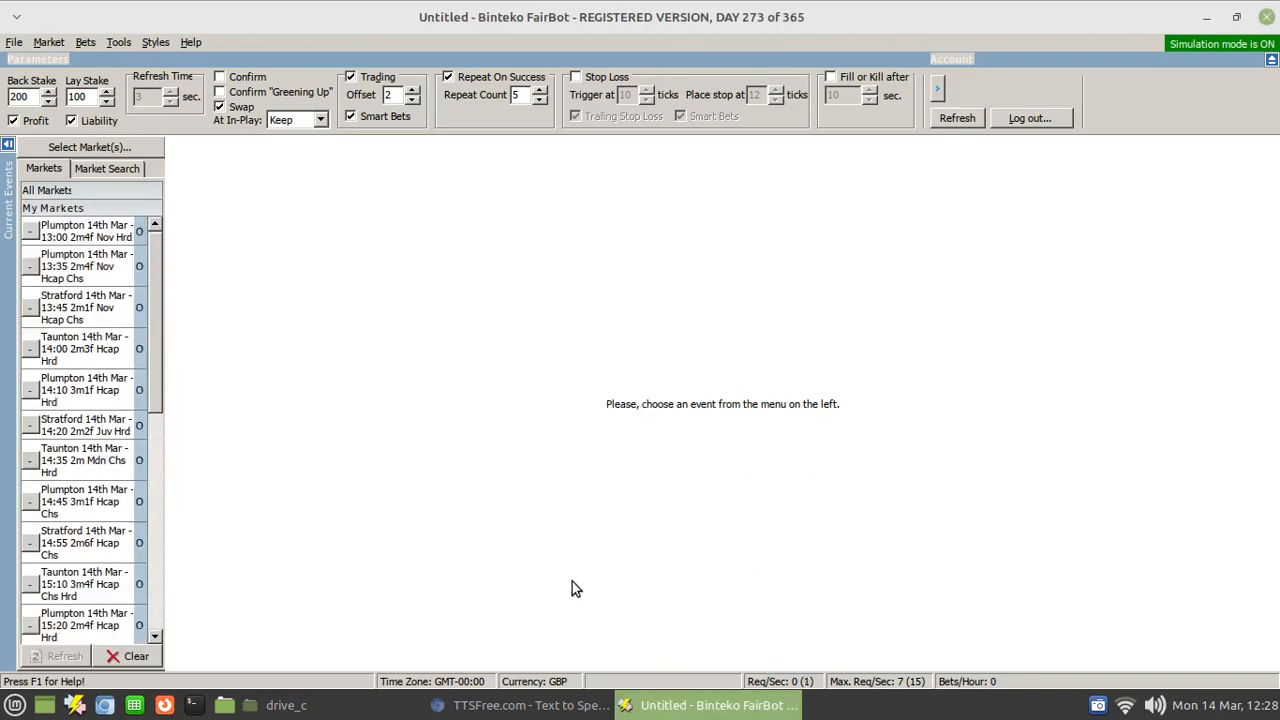
- Load the Plumpton 13:00 market and open the Automated Stop Loss strategy's "Play in-running warning" rule for editing
click(66, 236)
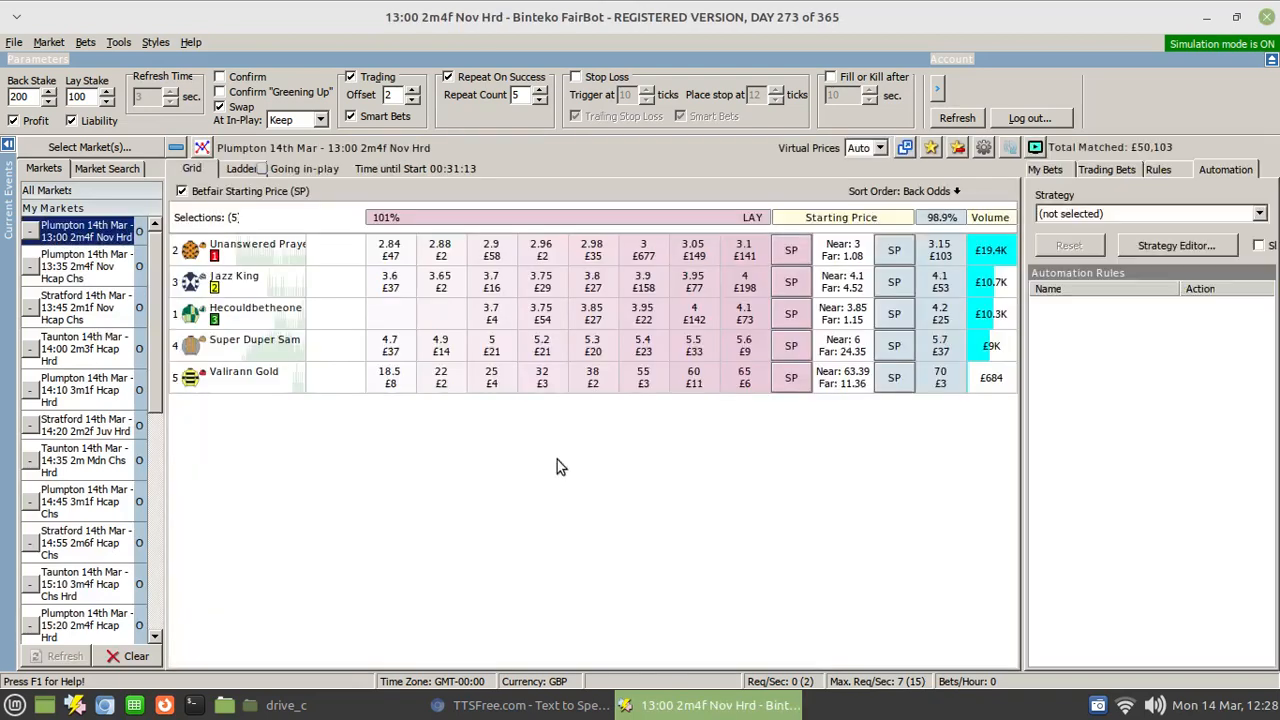
click(1159, 245)
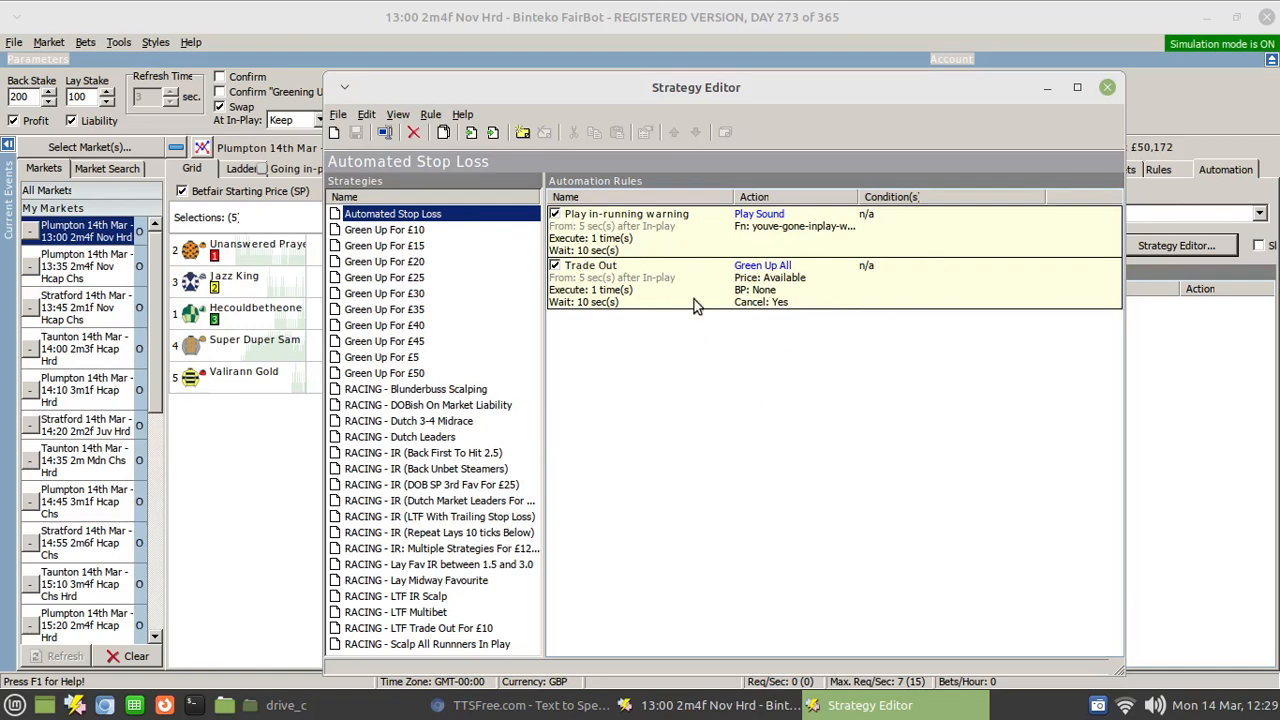
right_click(677, 245)
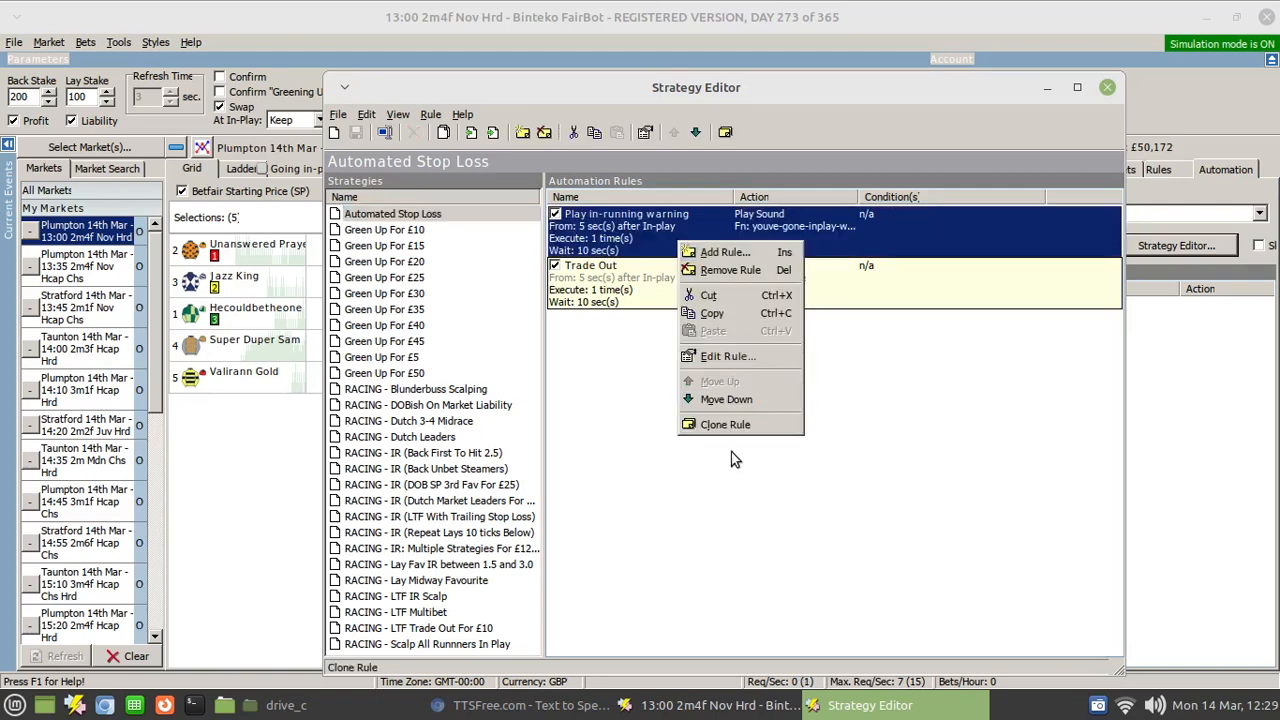
click(723, 356)
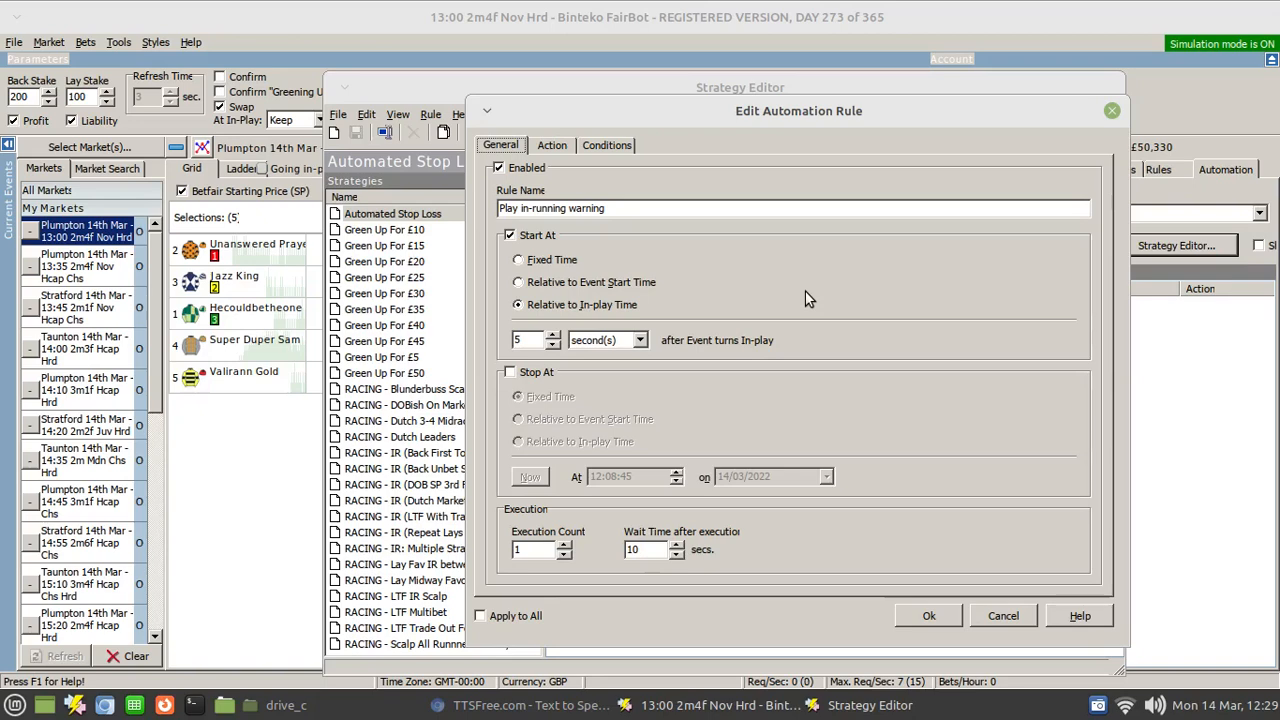
- Switch to TTSFree.com in Chromium and convert the entered warning text to speech using the English (UK) male voice Ryan
click(492, 709)
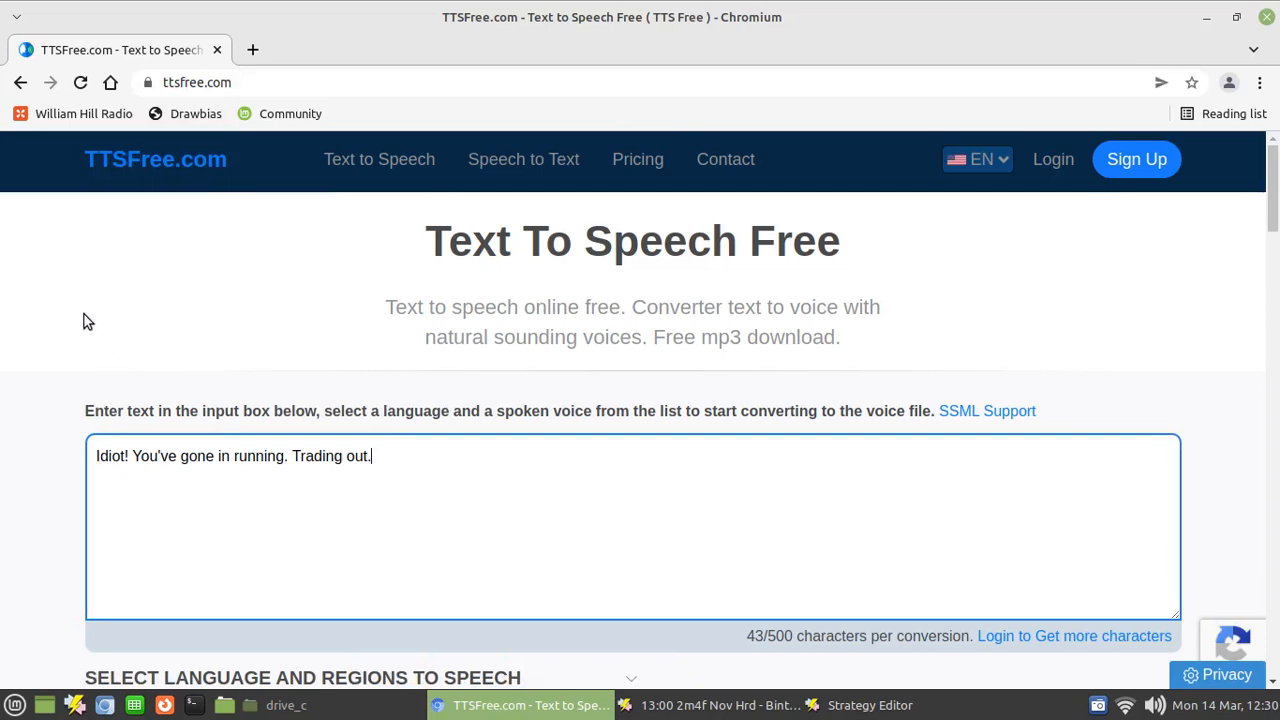
scroll(60, 340, down, 5)
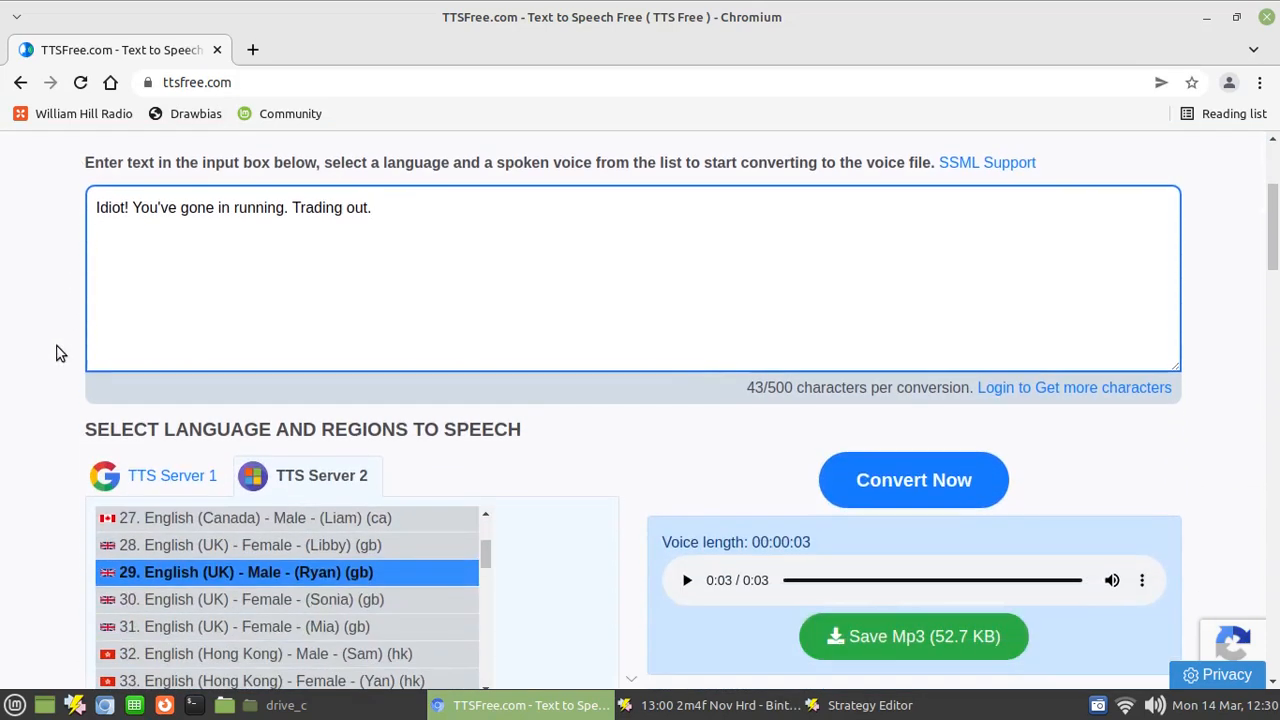
scroll(57, 352, down, 3)
click(257, 432)
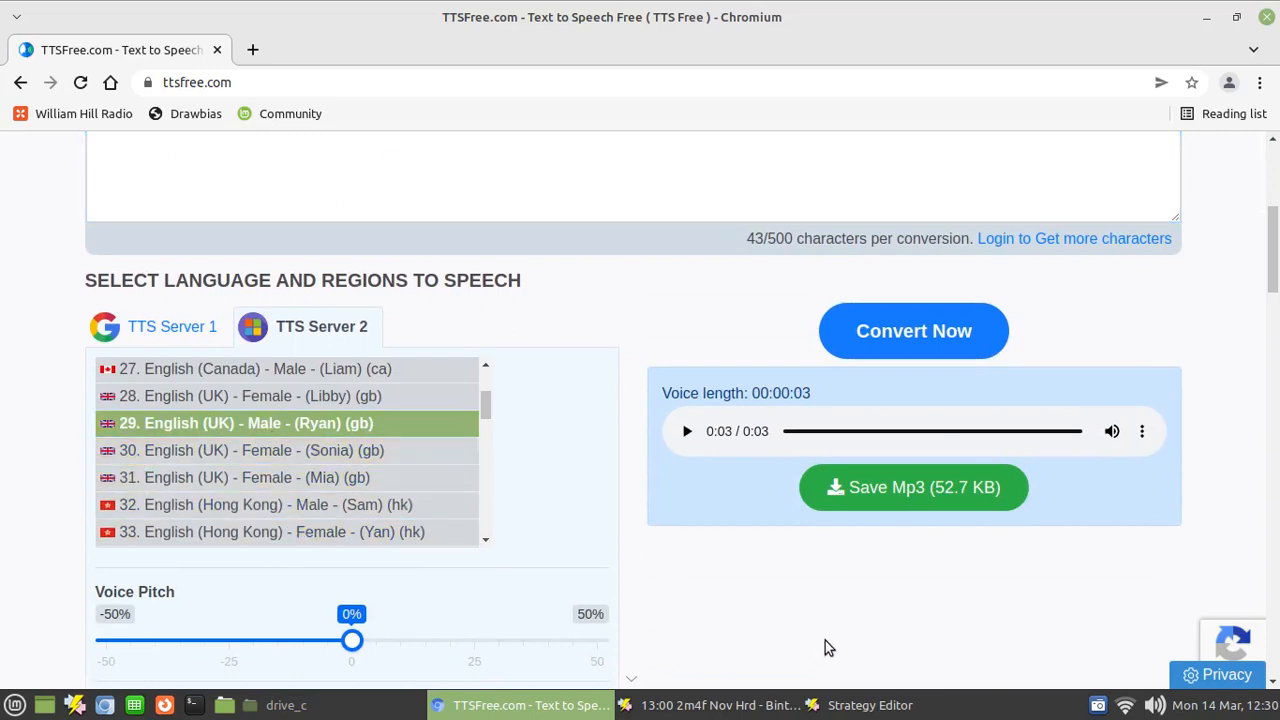
click(900, 341)
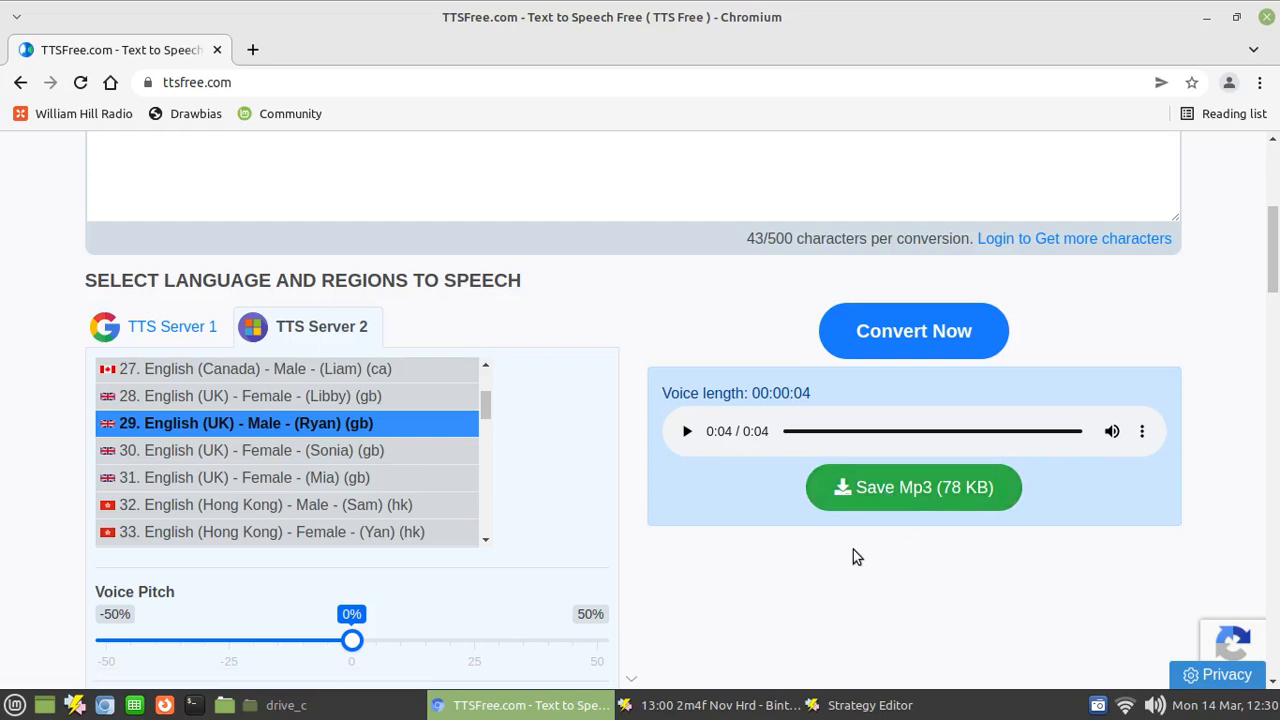
- Switch to the file manager, view the wav files in Program Files (x86)/FairBot/Sound, and close the window
click(343, 708)
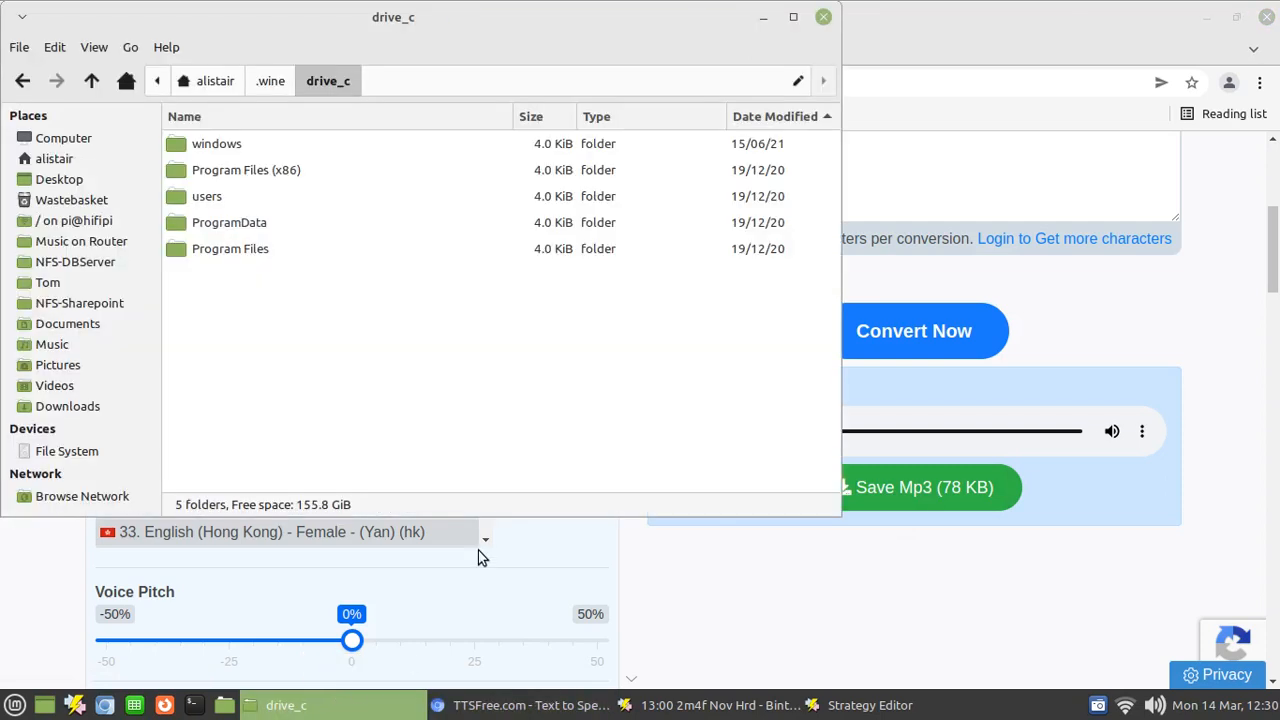
double_click(228, 172)
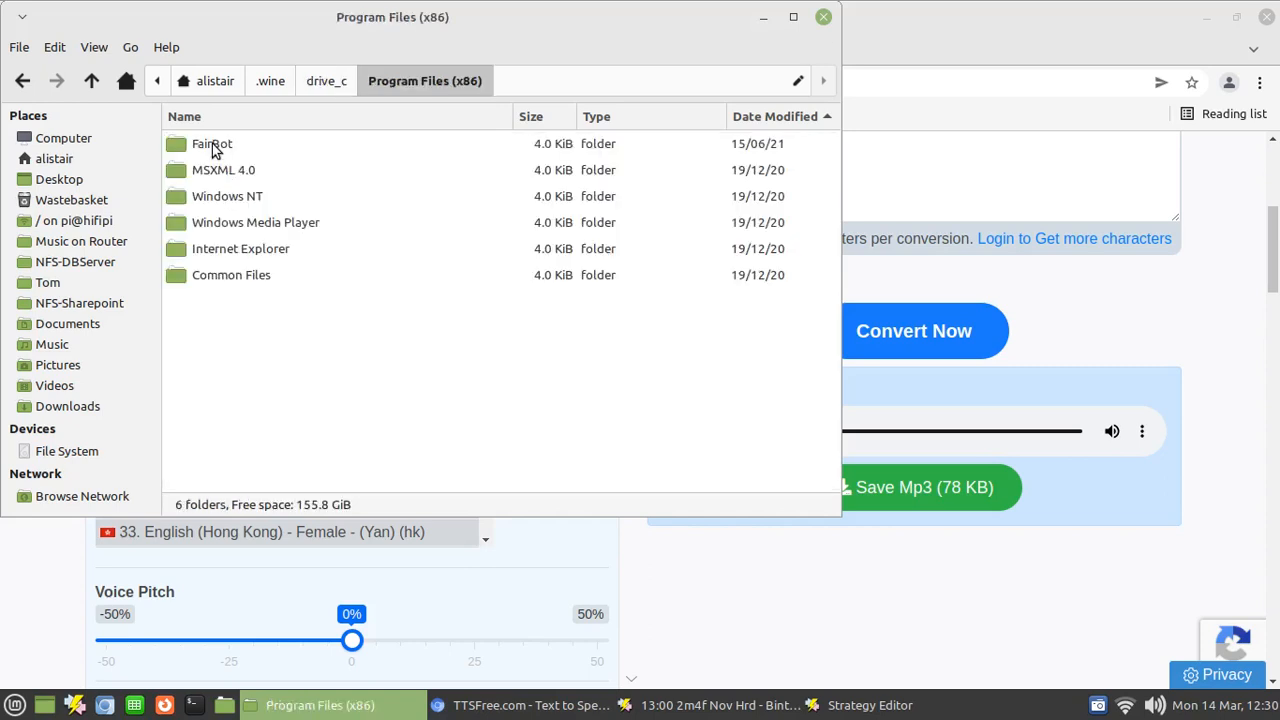
double_click(214, 150)
double_click(215, 150)
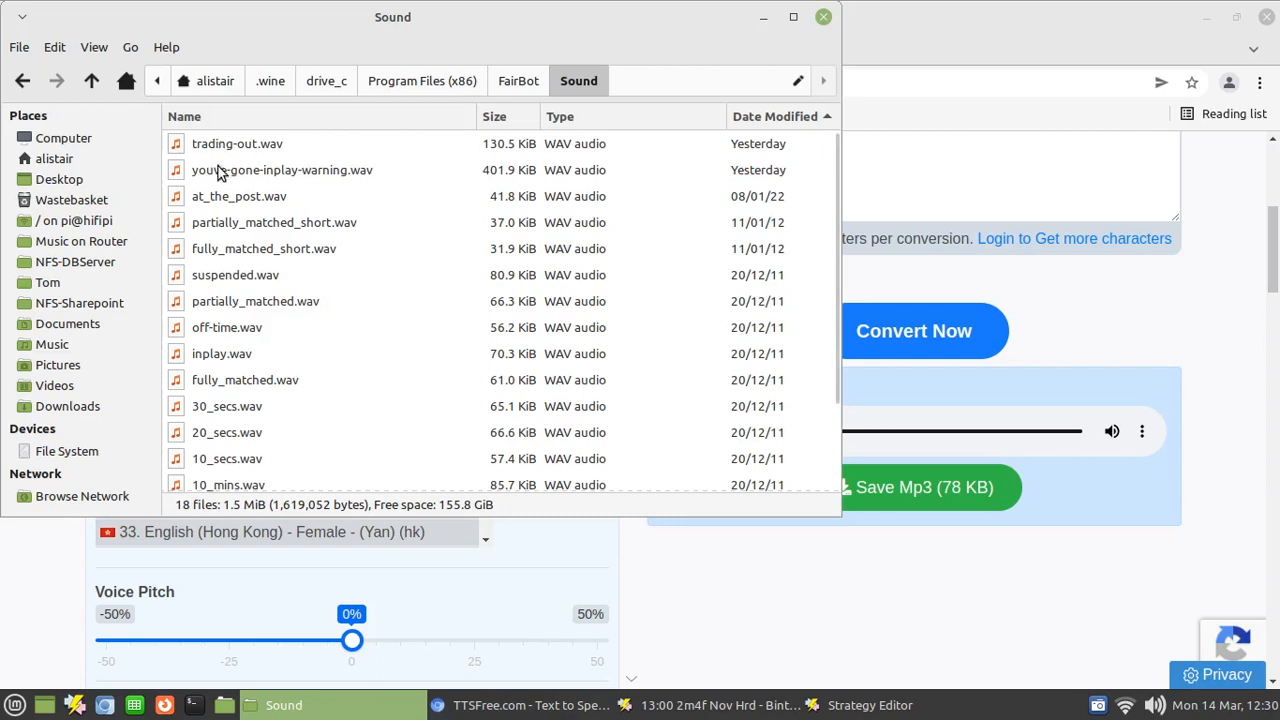
click(824, 18)
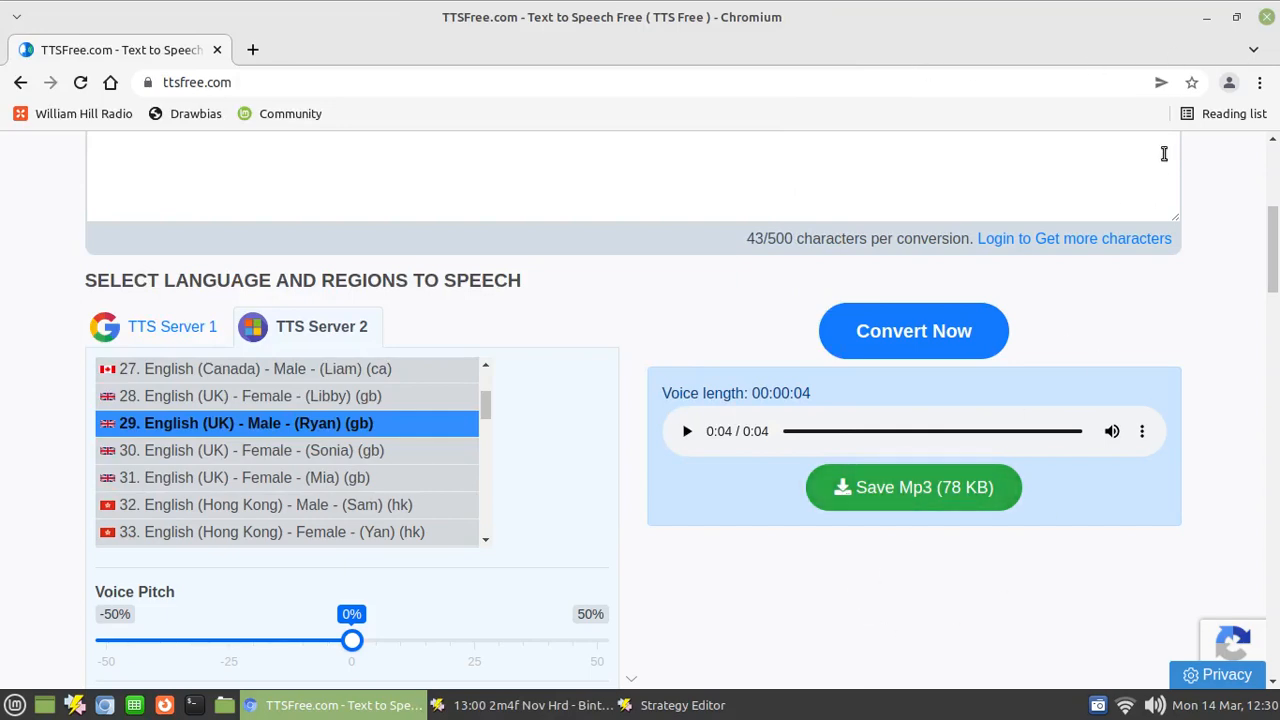
- Return to FairBot, cancel the rule edit, and remove the "Play in-running warning" rule from Automated Stop Loss
click(1207, 18)
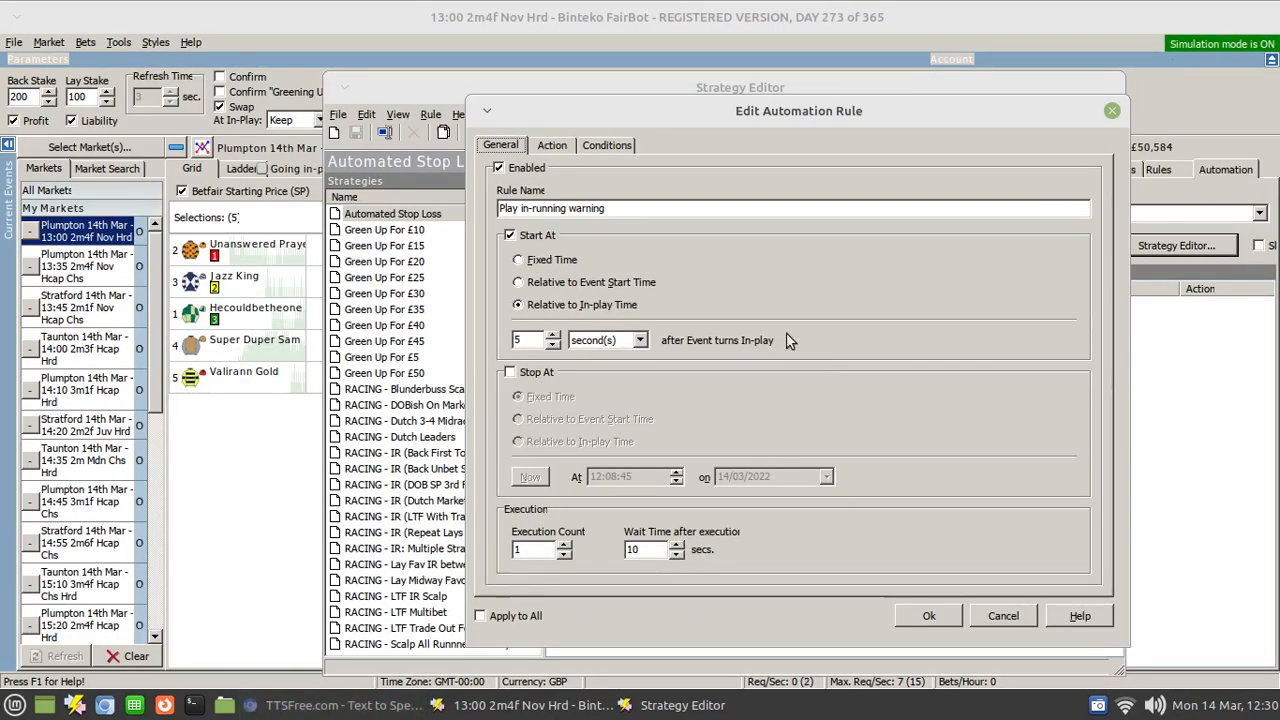
click(1001, 616)
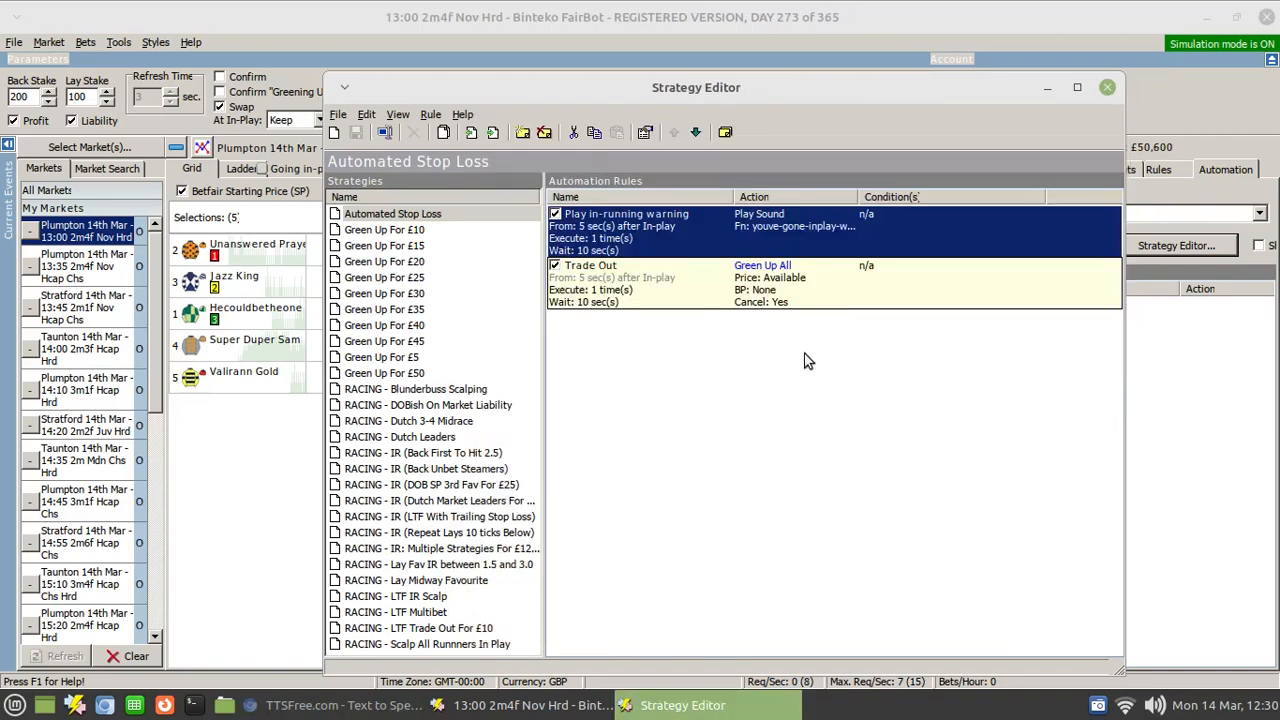
right_click(619, 227)
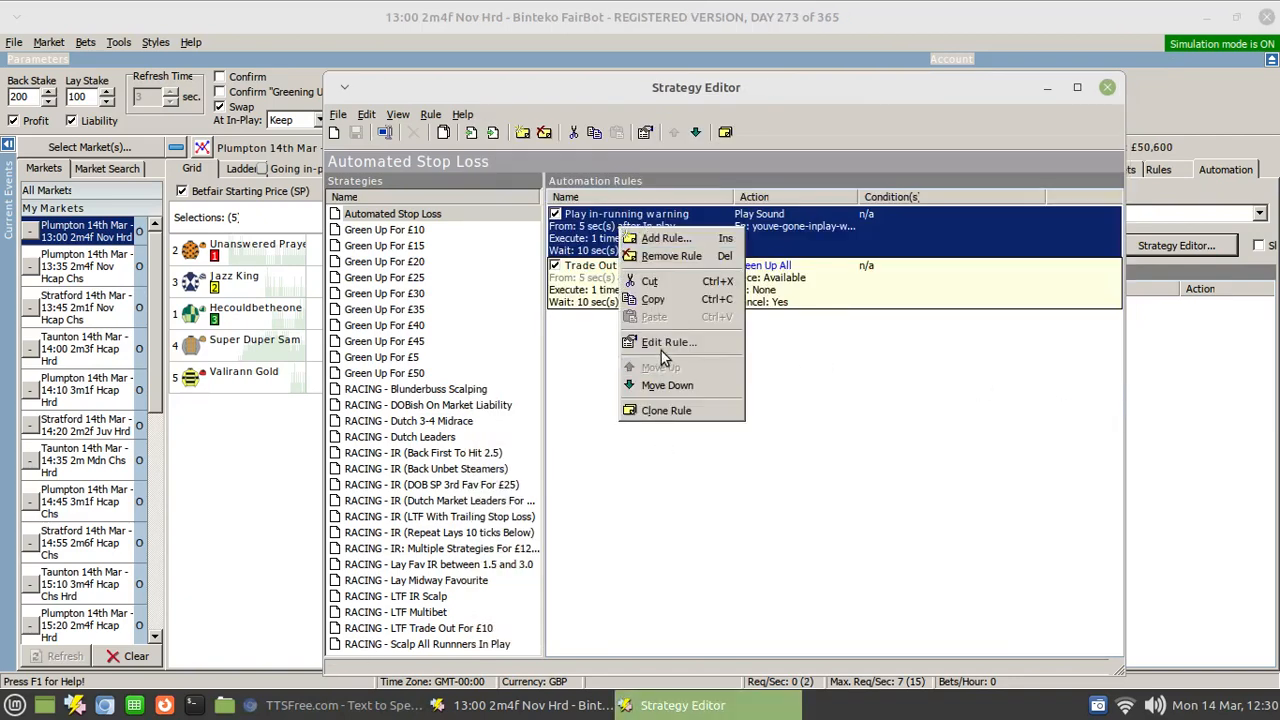
click(671, 256)
click(577, 376)
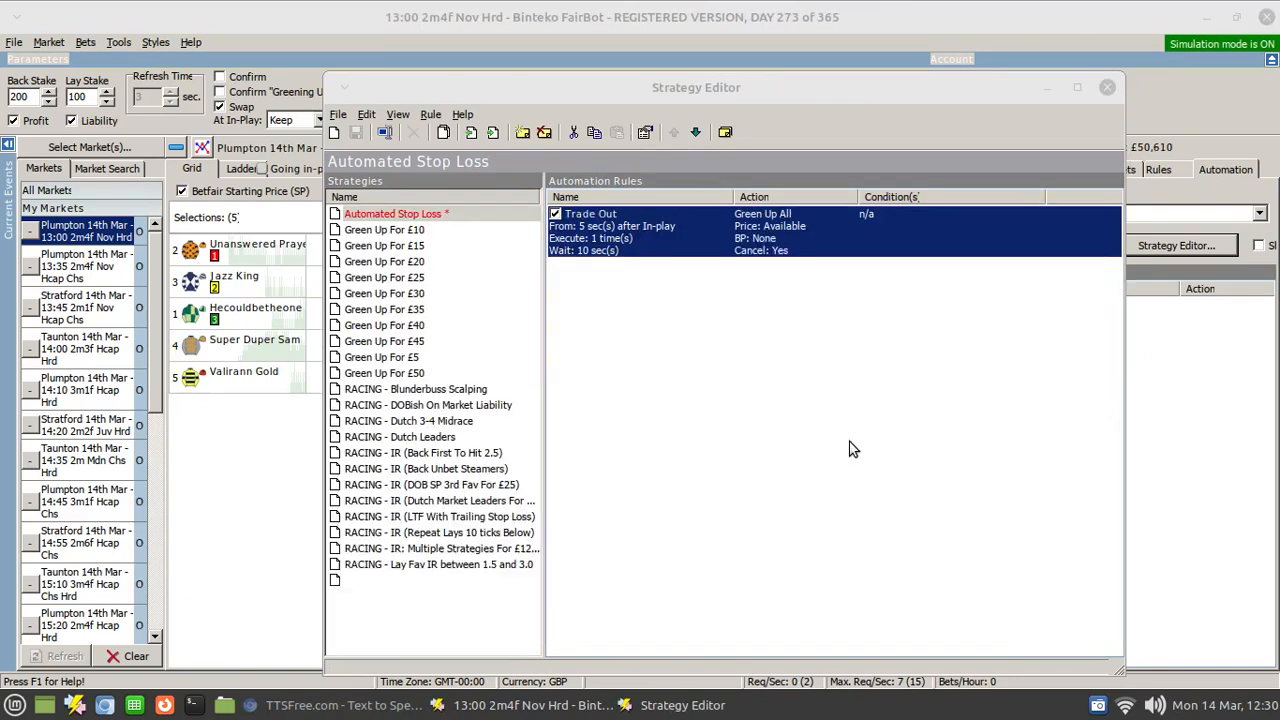
- Add a new rule named "In-play warning" to the Automated Stop Loss strategy
right_click(707, 350)
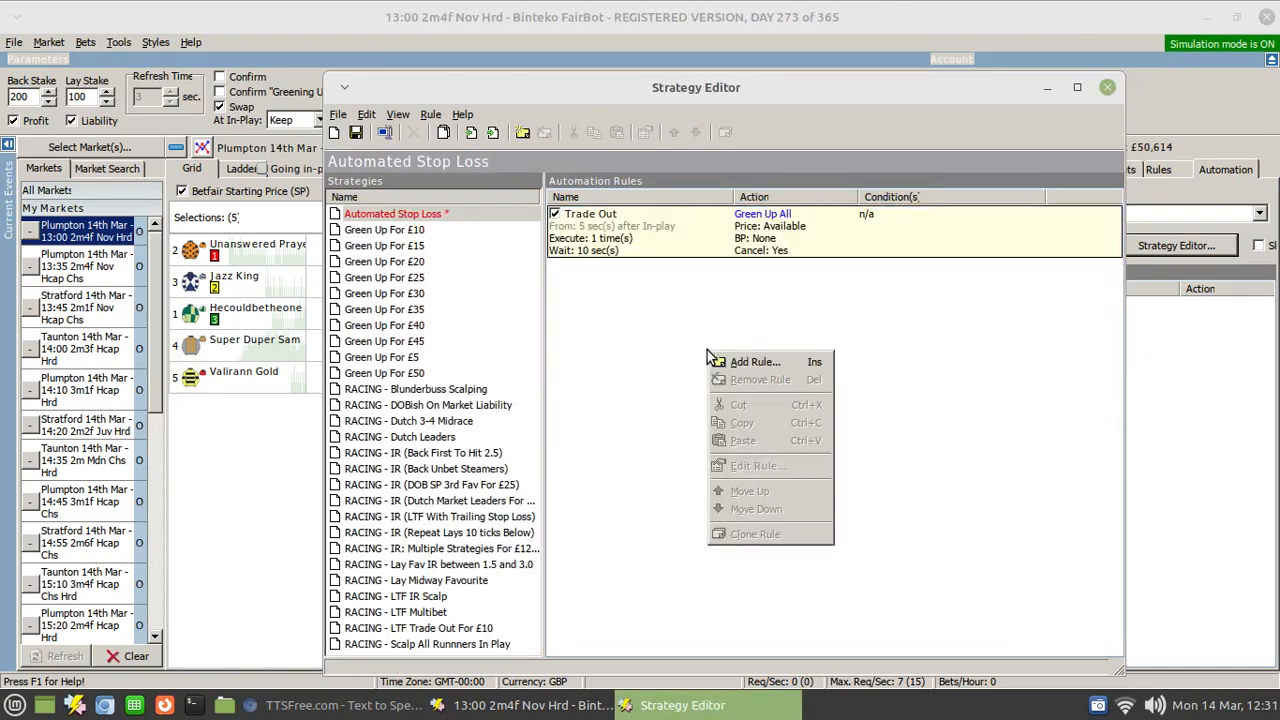
click(748, 362)
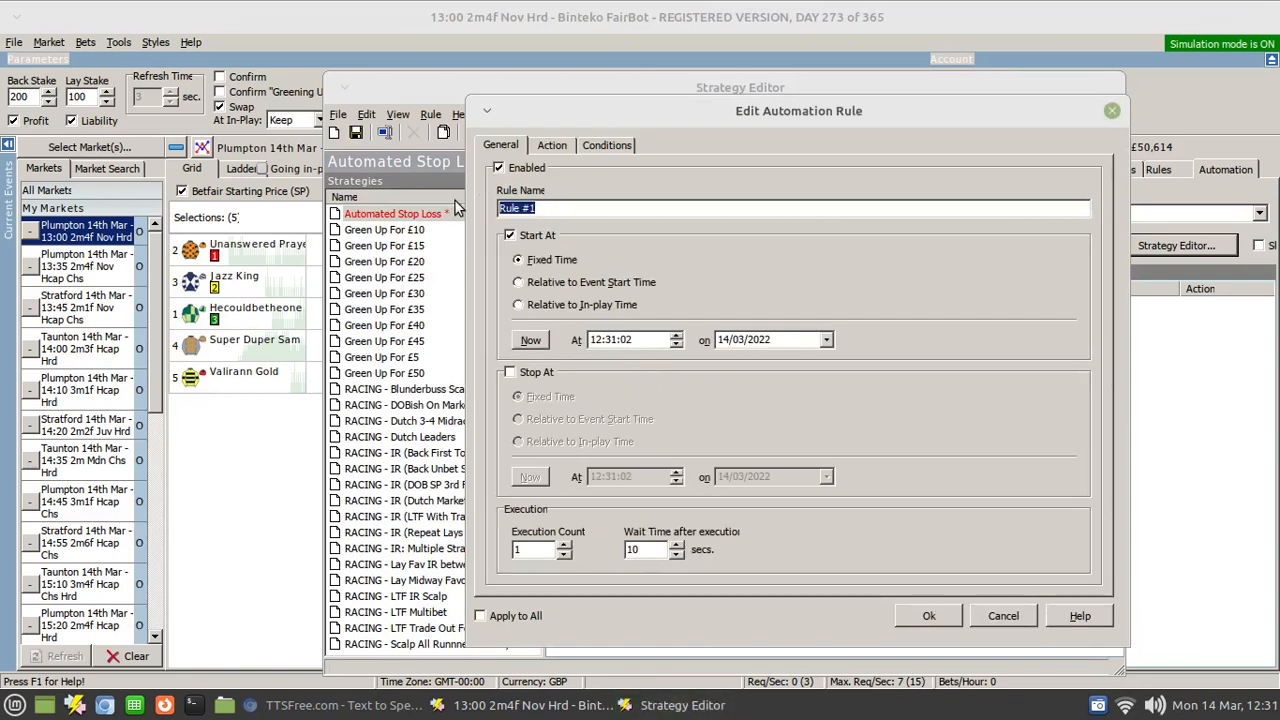
text(In-pl)
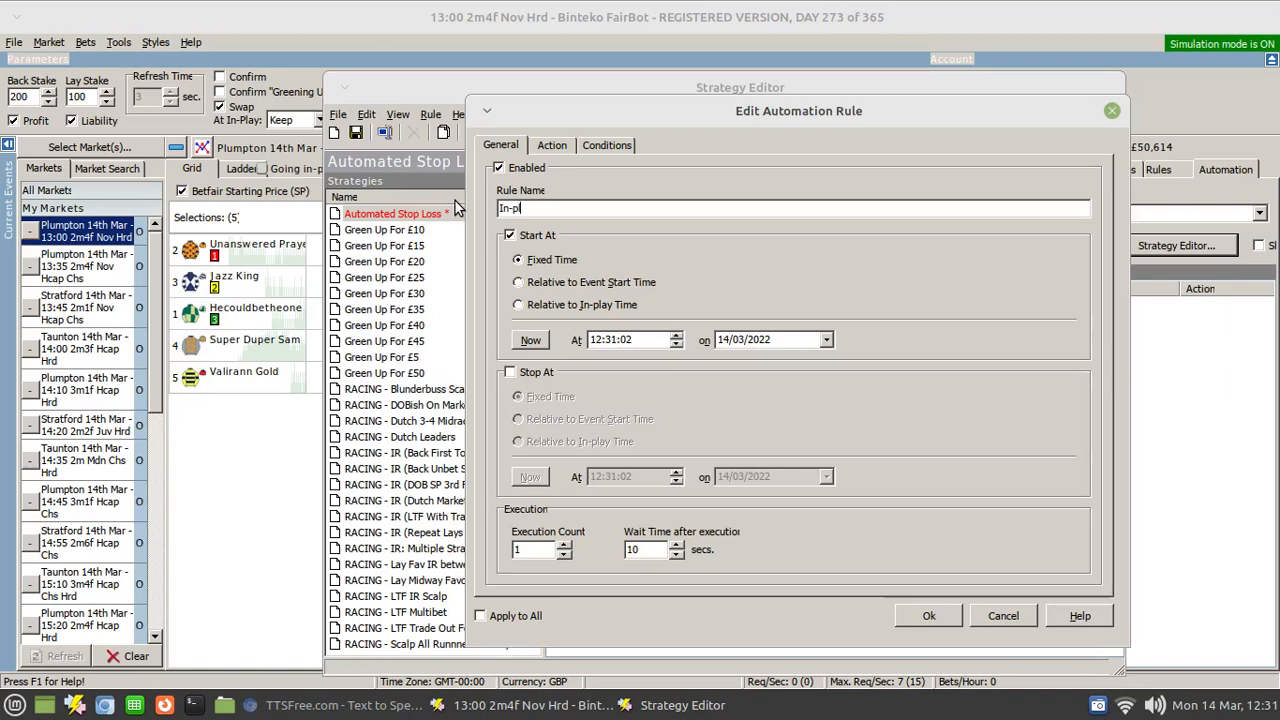
text(ay warning)
- Set the rule to start relative to in-play time, 5 seconds after the event turns in-play
click(518, 306)
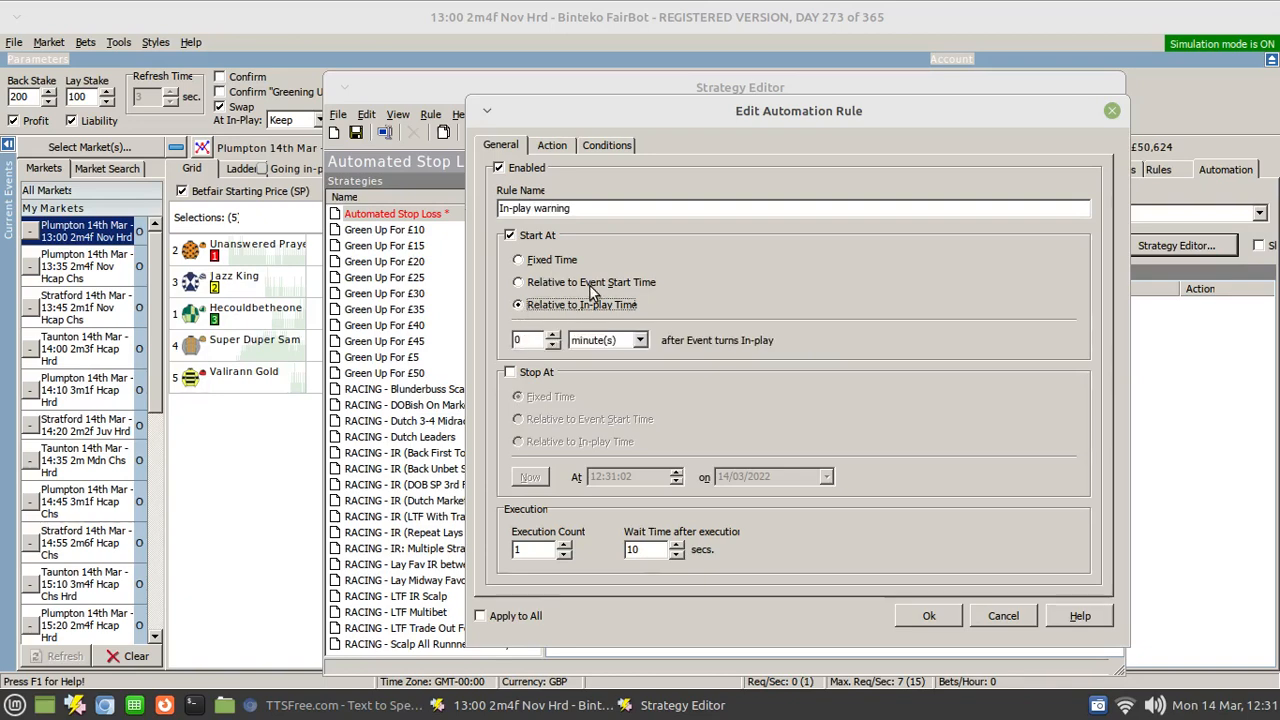
click(553, 335)
click(553, 335)
click(639, 340)
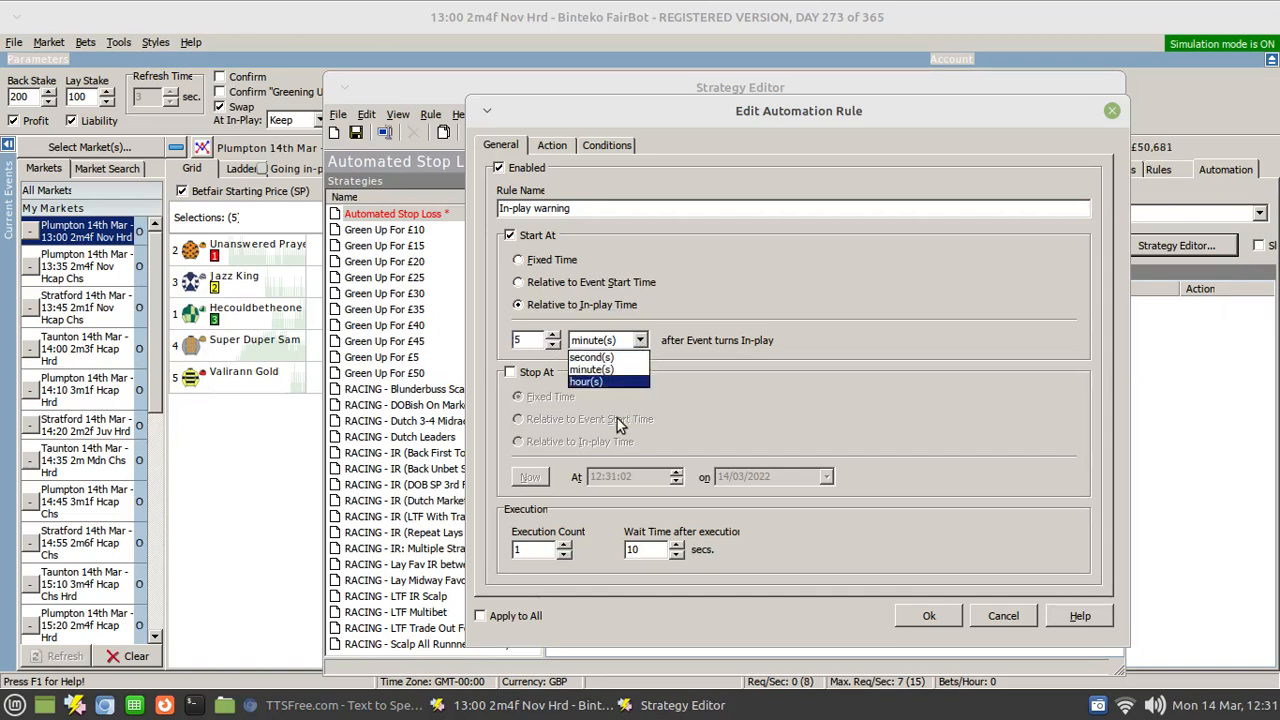
click(591, 357)
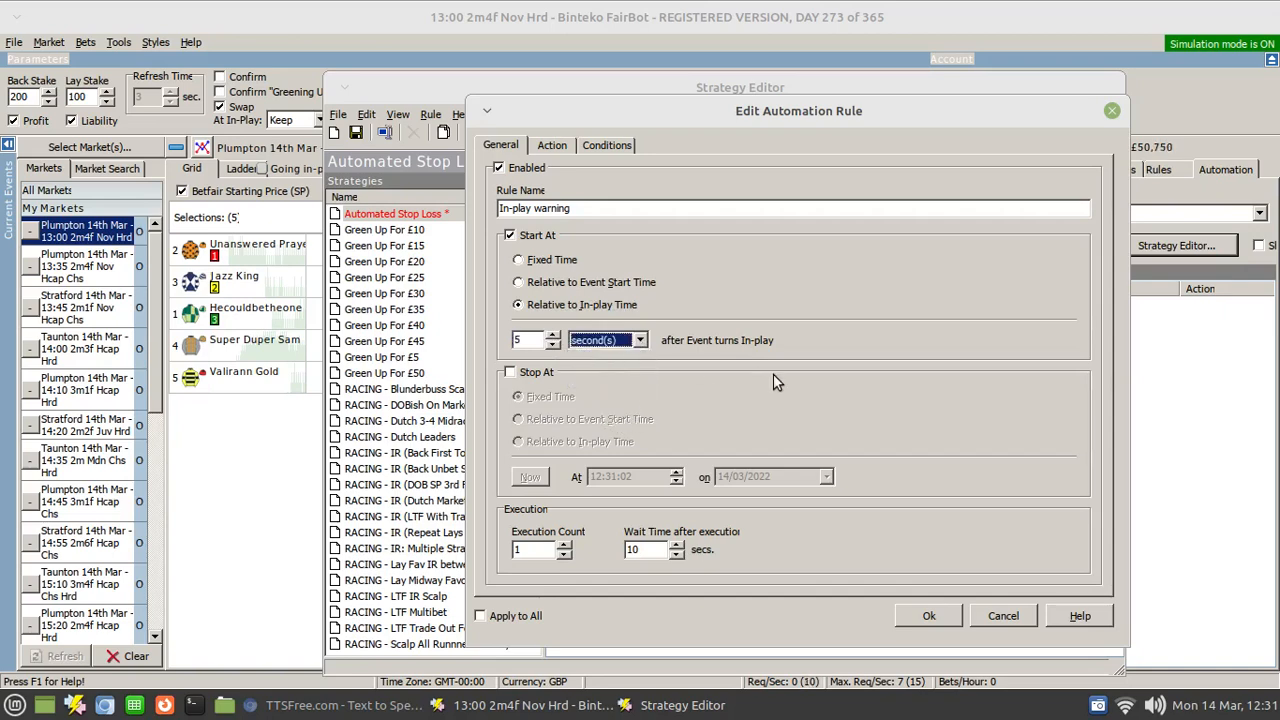
- Set the rule's action to Play Sound with the file youve-gone-inplay-warning.wav from the Sound folder
click(551, 146)
click(624, 190)
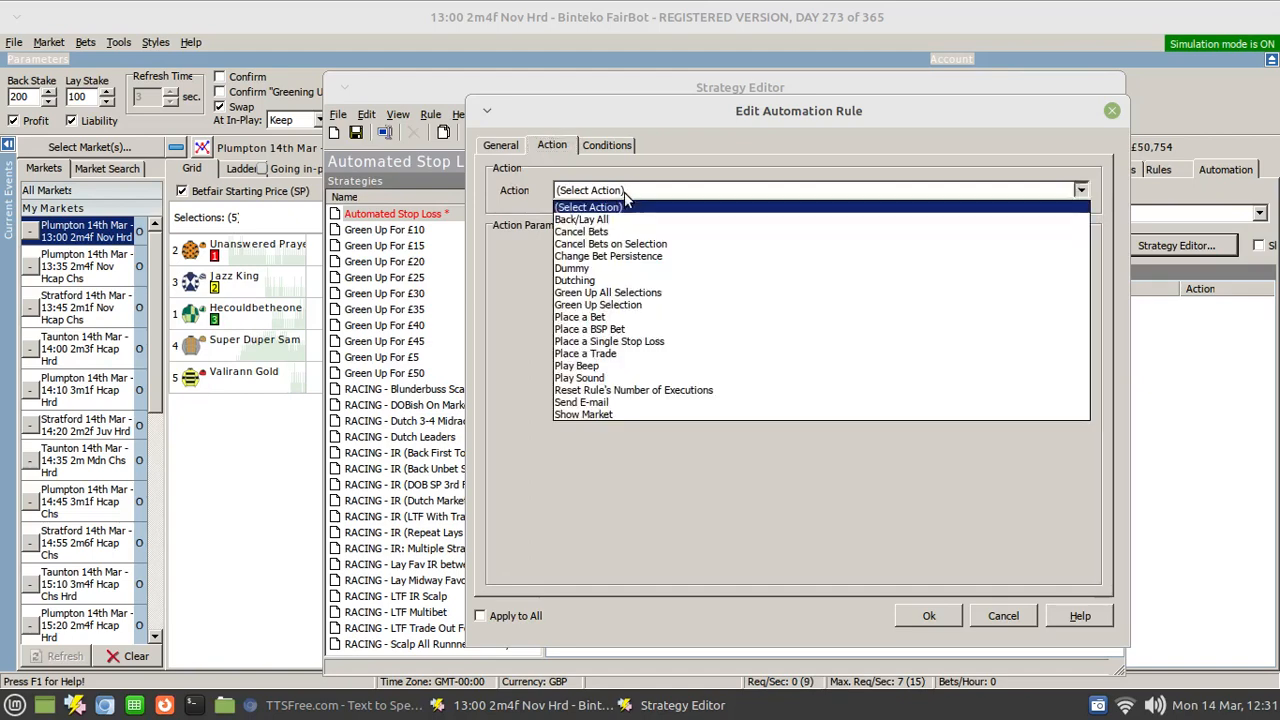
click(610, 378)
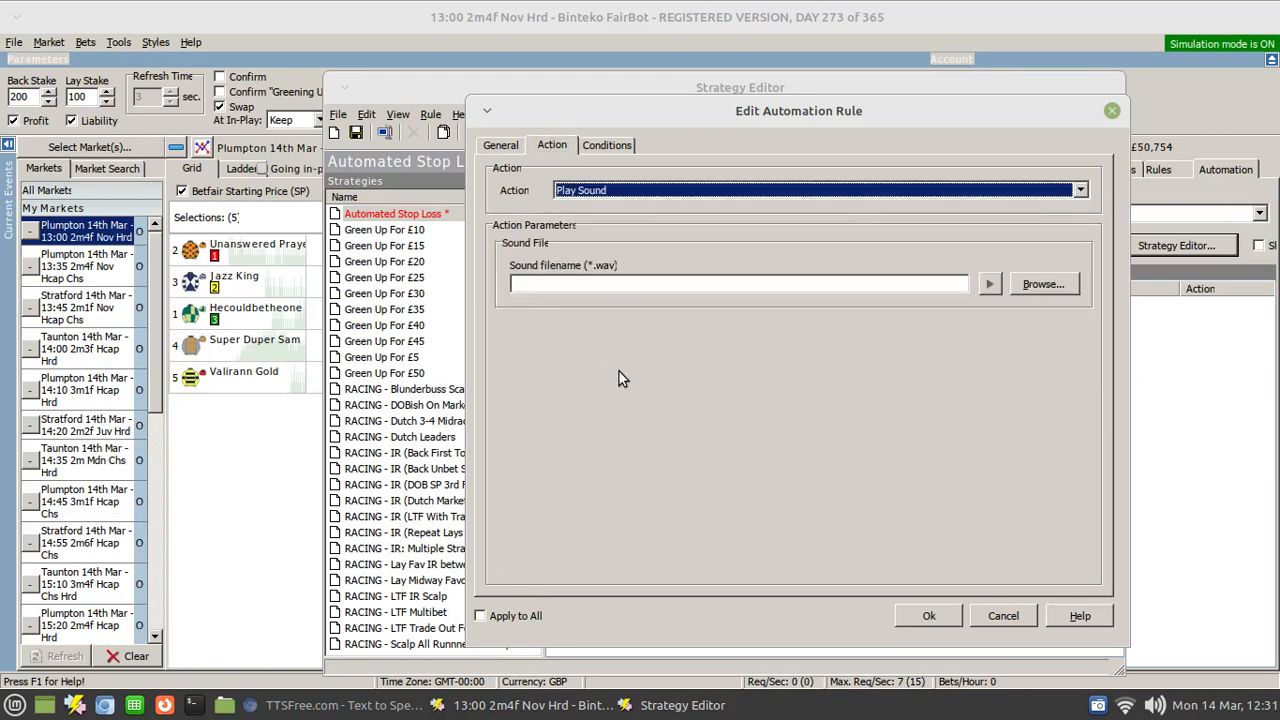
click(1043, 287)
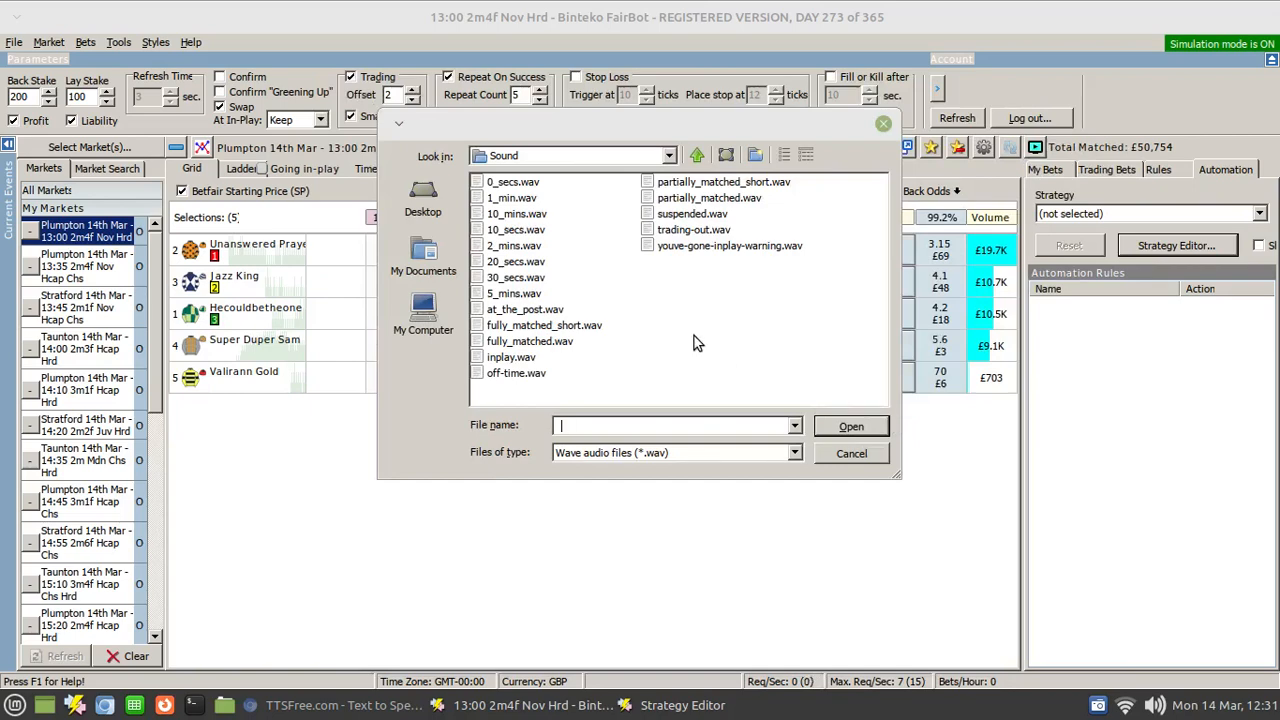
click(707, 250)
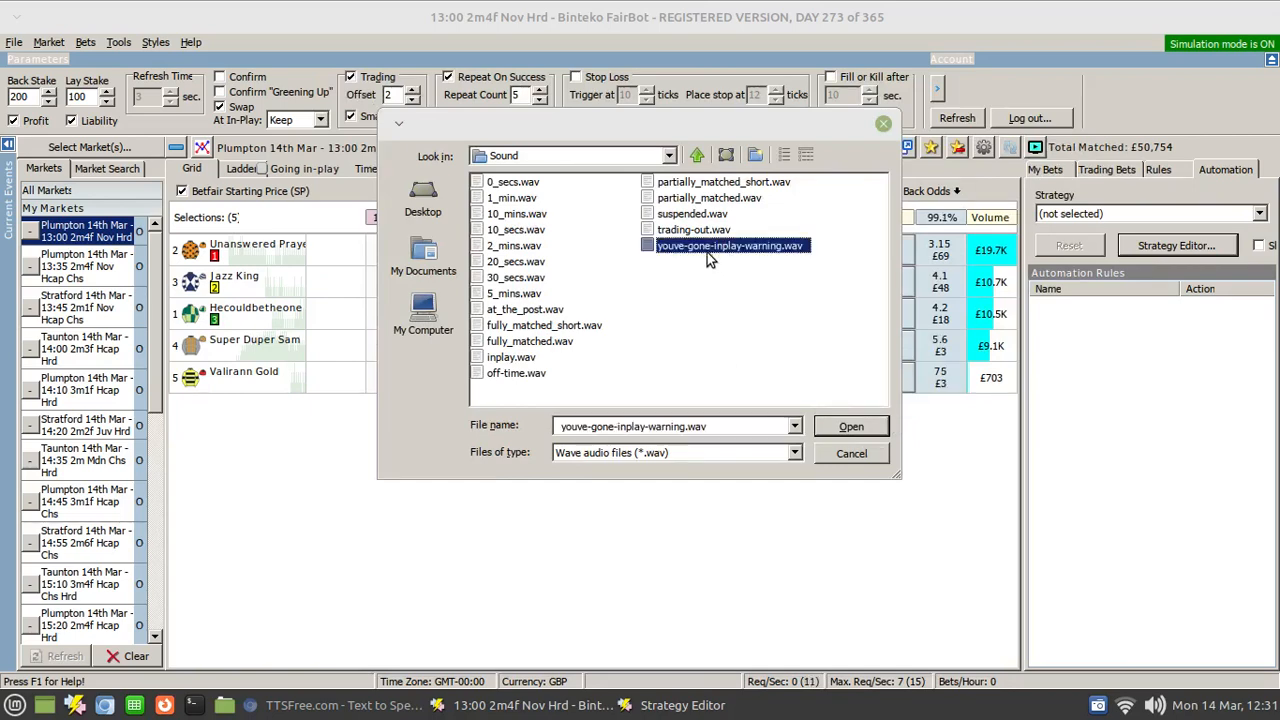
click(849, 427)
click(672, 700)
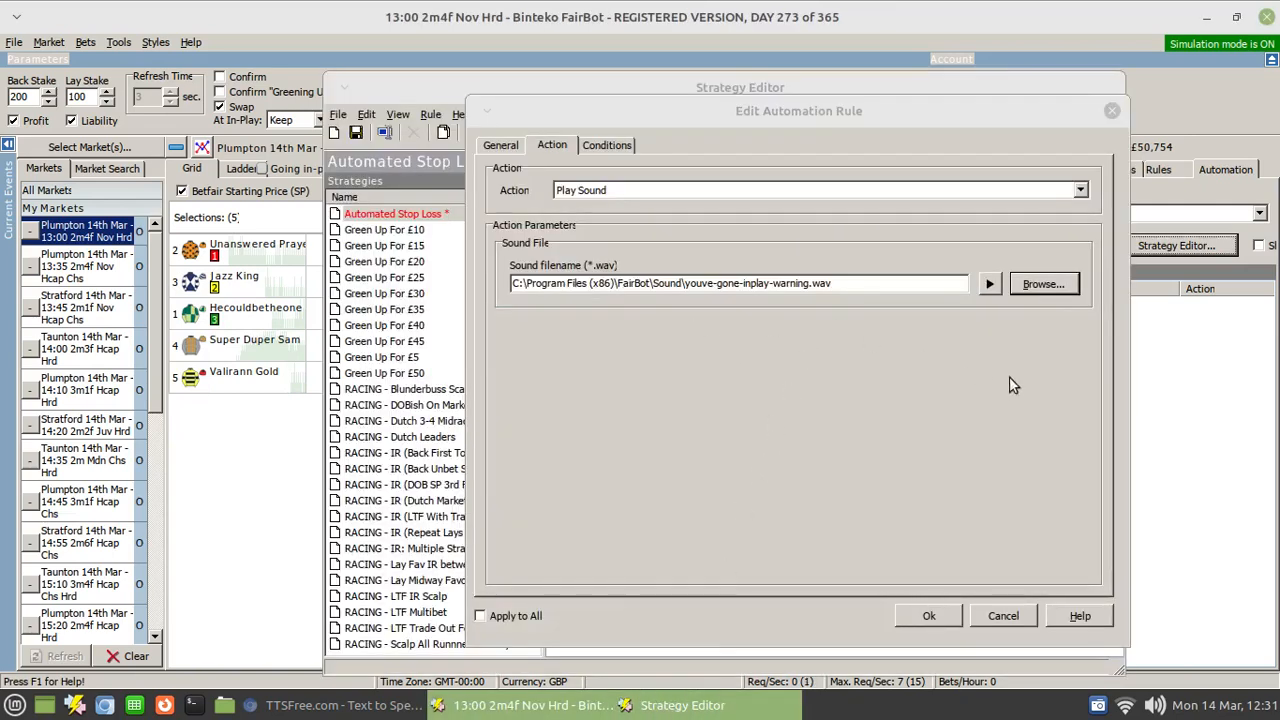
- Preview the chosen warning sound and check the rule's conditions and general settings
click(990, 285)
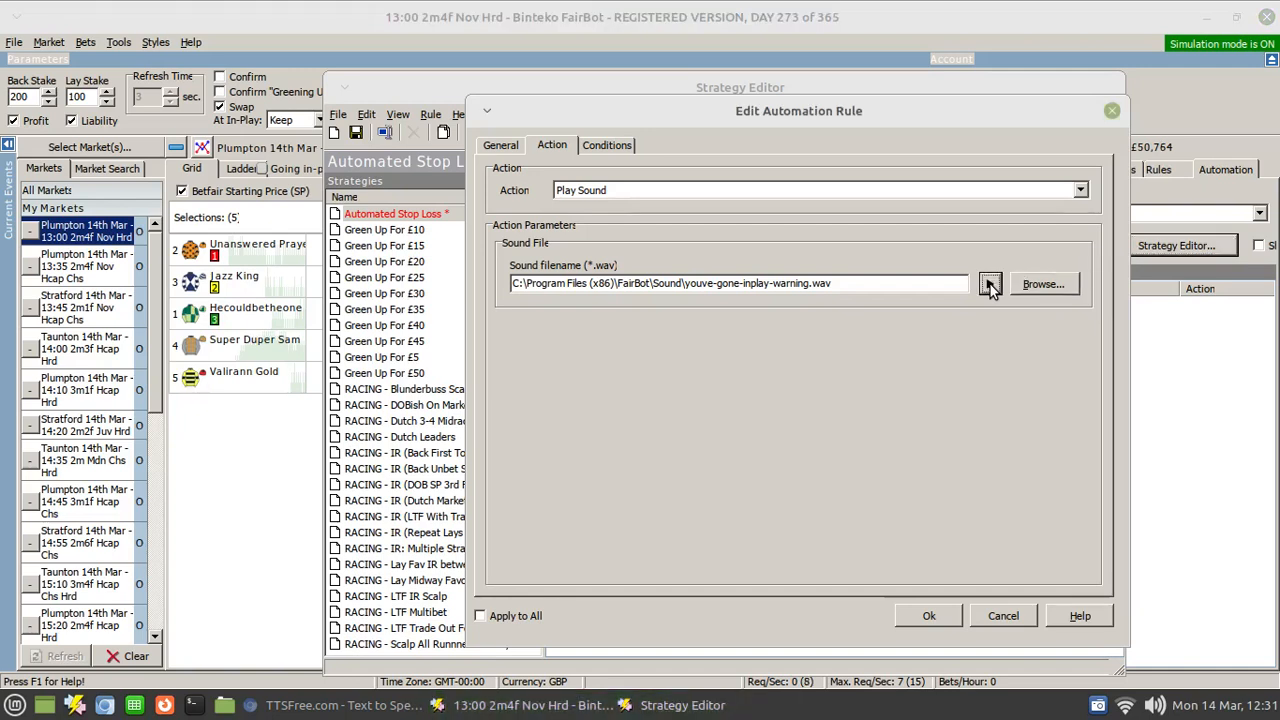
click(604, 147)
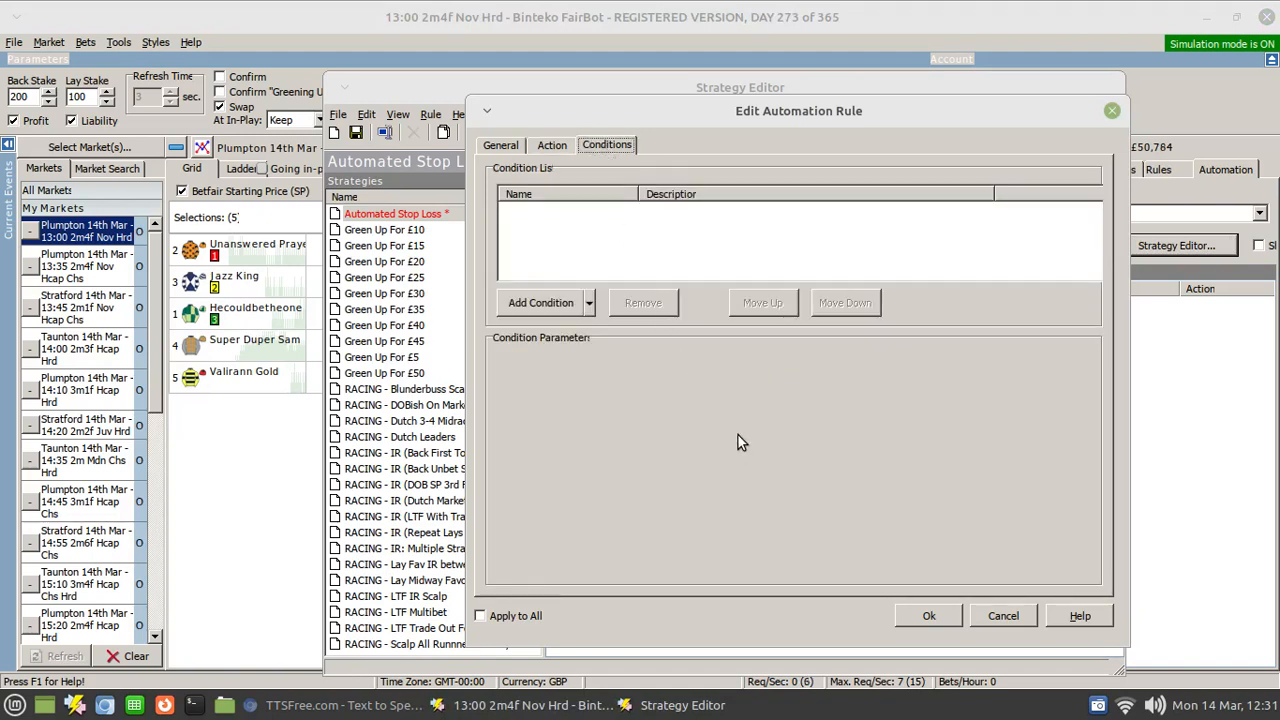
click(496, 145)
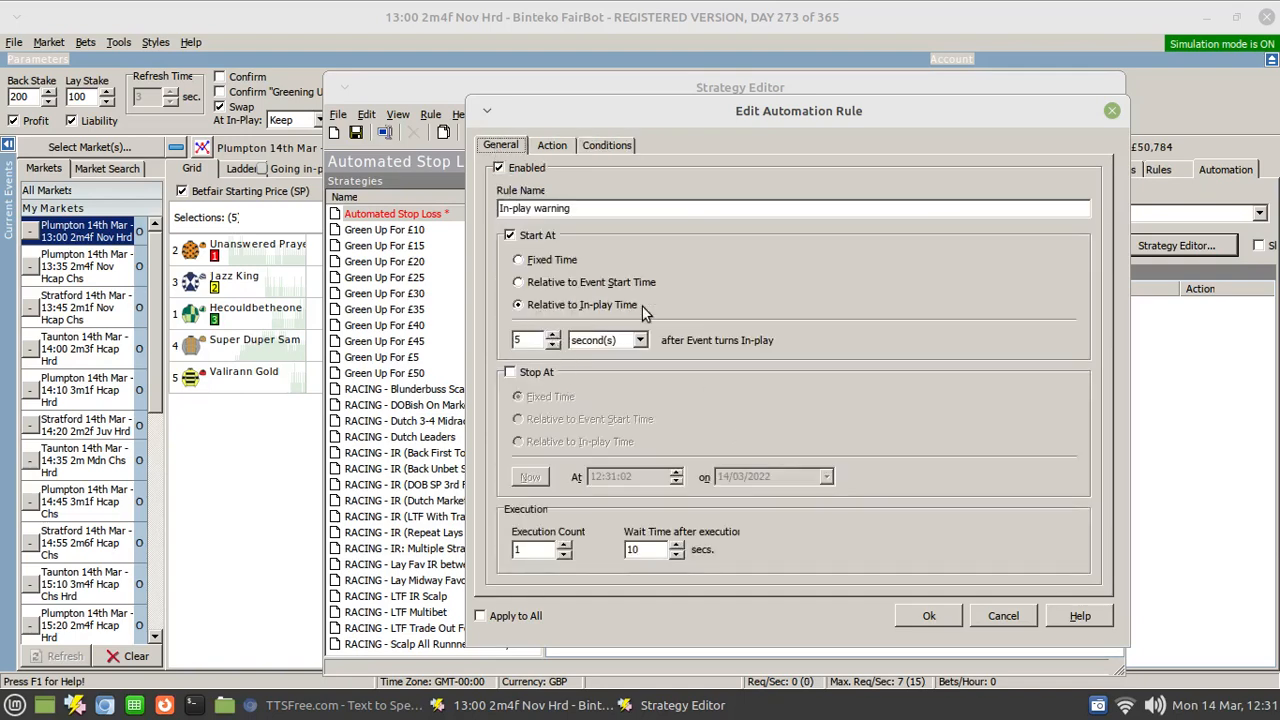
- Accept the In-play warning rule without any conditions and move it above the Trade Out rule
click(604, 146)
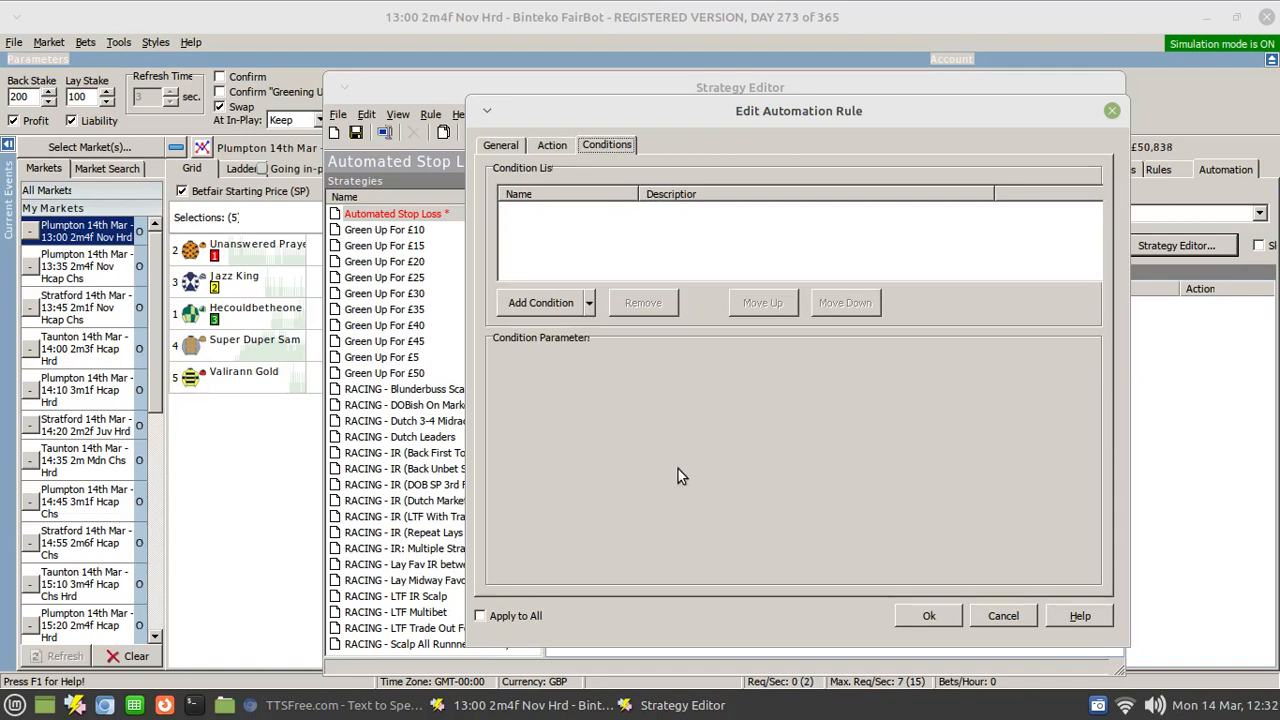
click(932, 615)
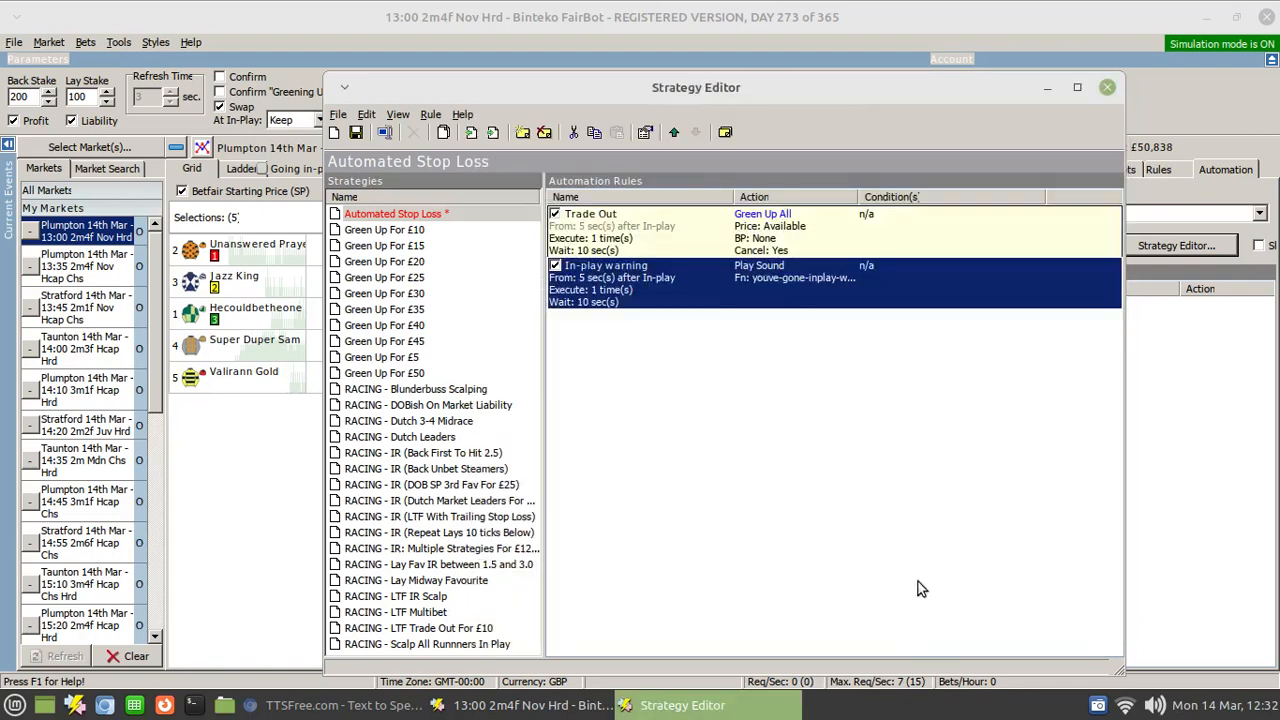
click(808, 435)
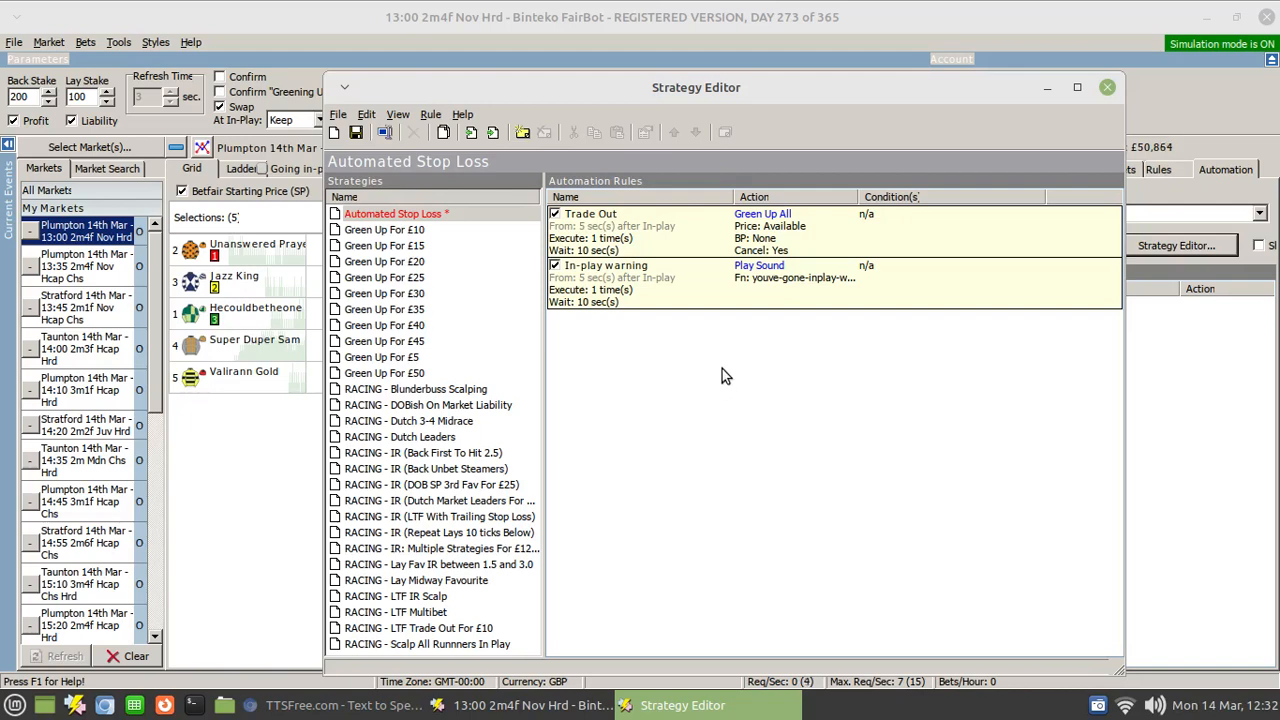
right_click(706, 286)
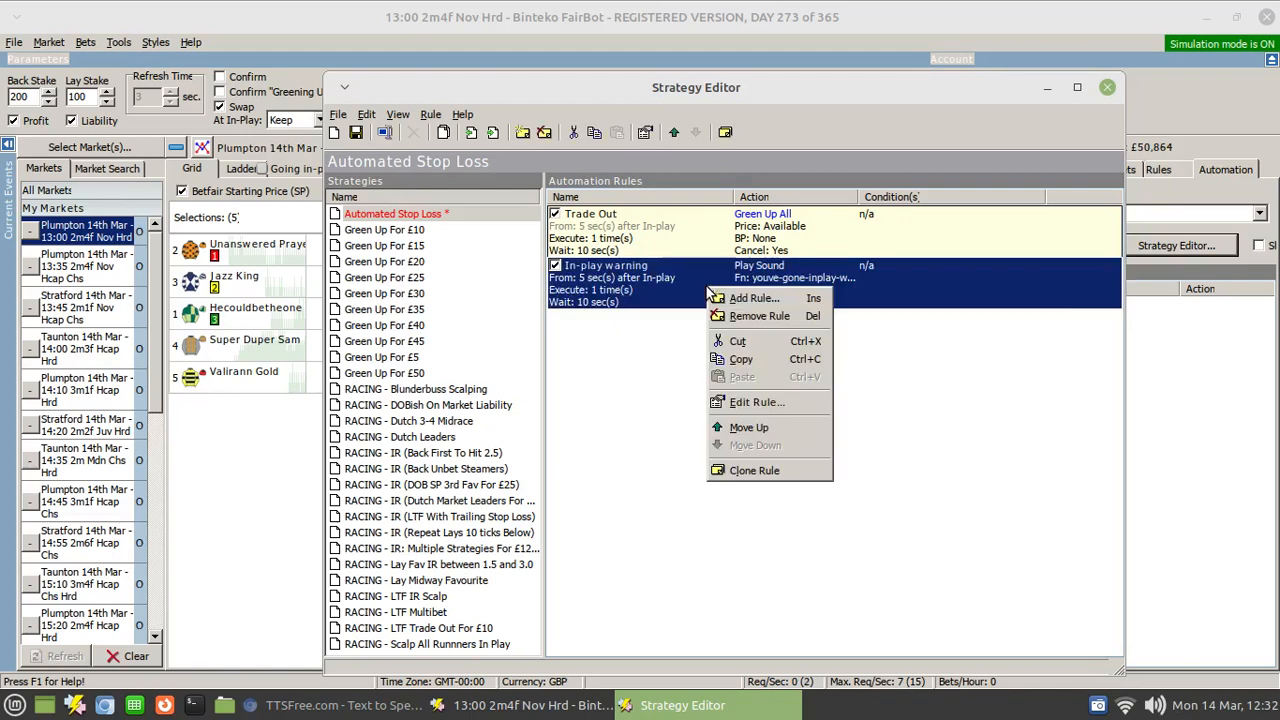
click(758, 428)
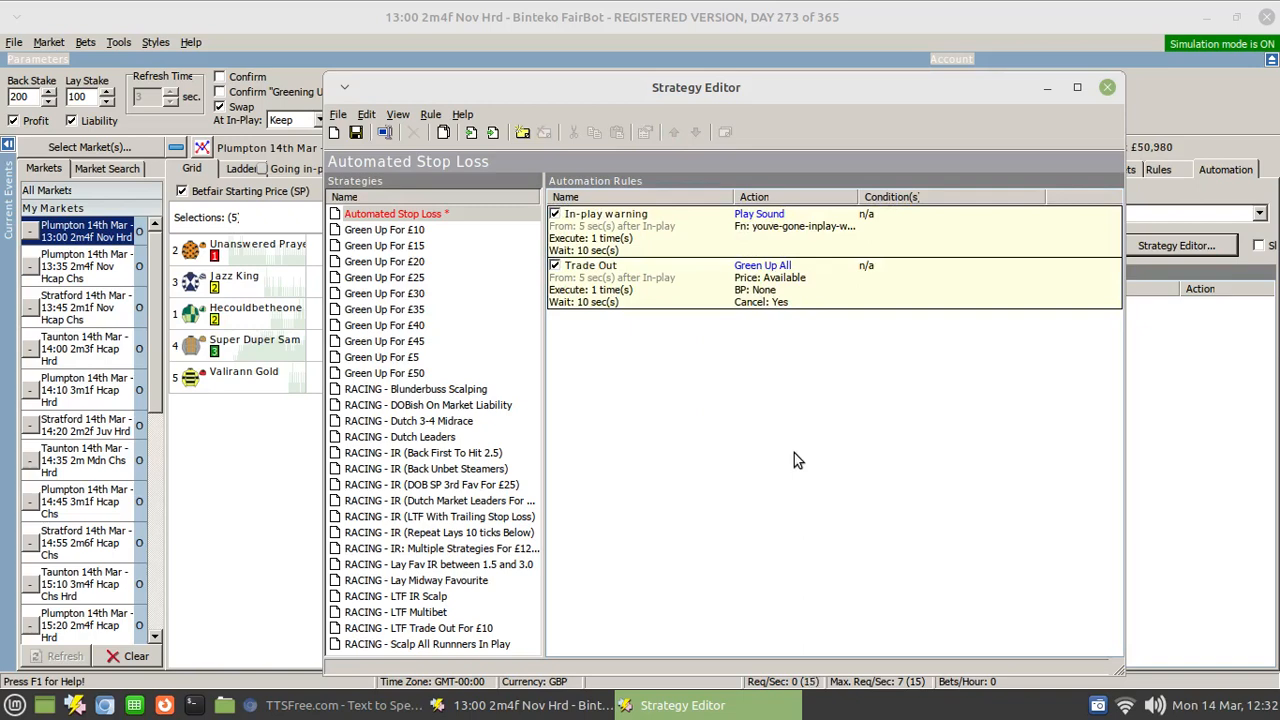
- Save the Automated Stop Loss strategy, close the Strategy Editor and apply the strategy to the 13:00 Plumpton market
drag(857, 197, 938, 197)
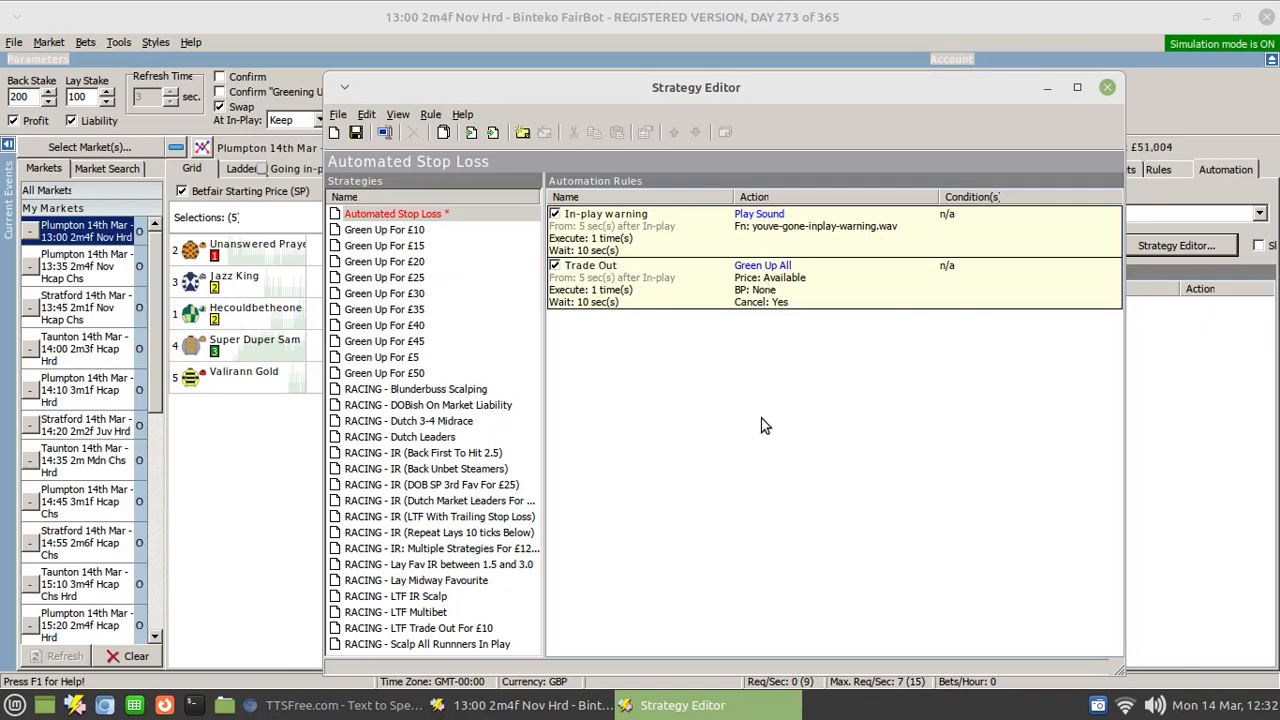
click(355, 133)
click(1109, 90)
click(1152, 218)
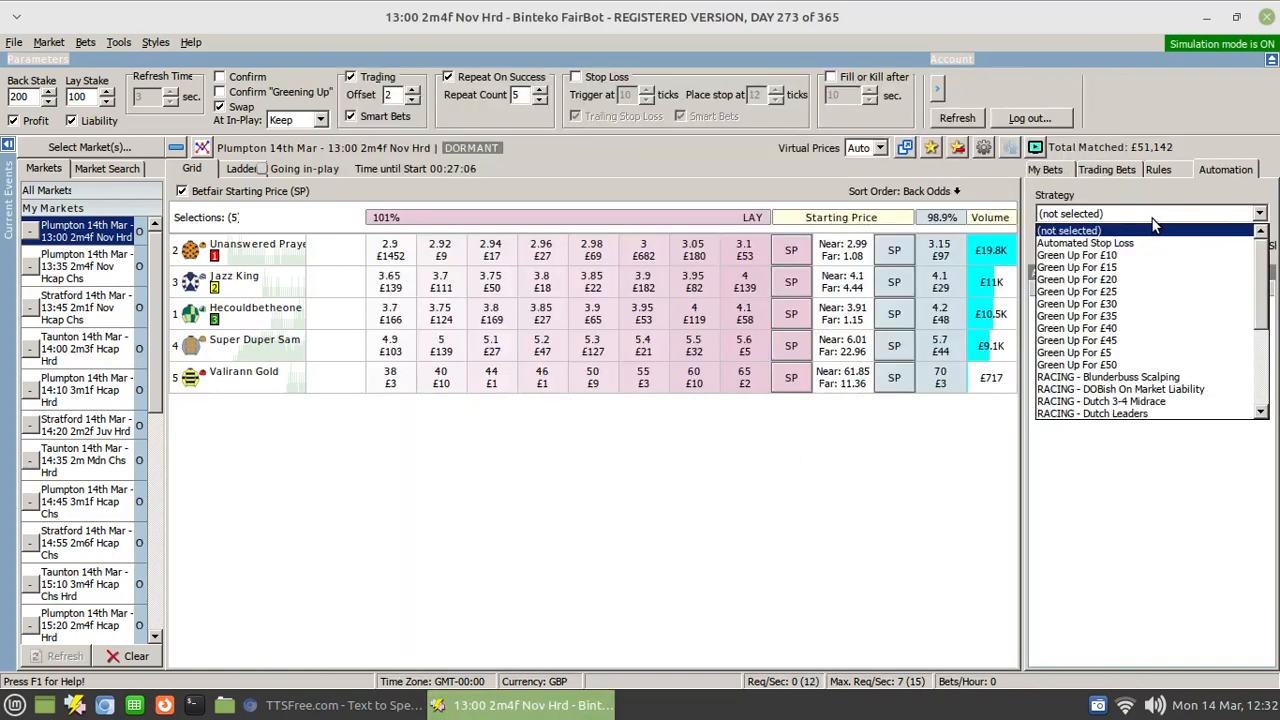
click(1136, 241)
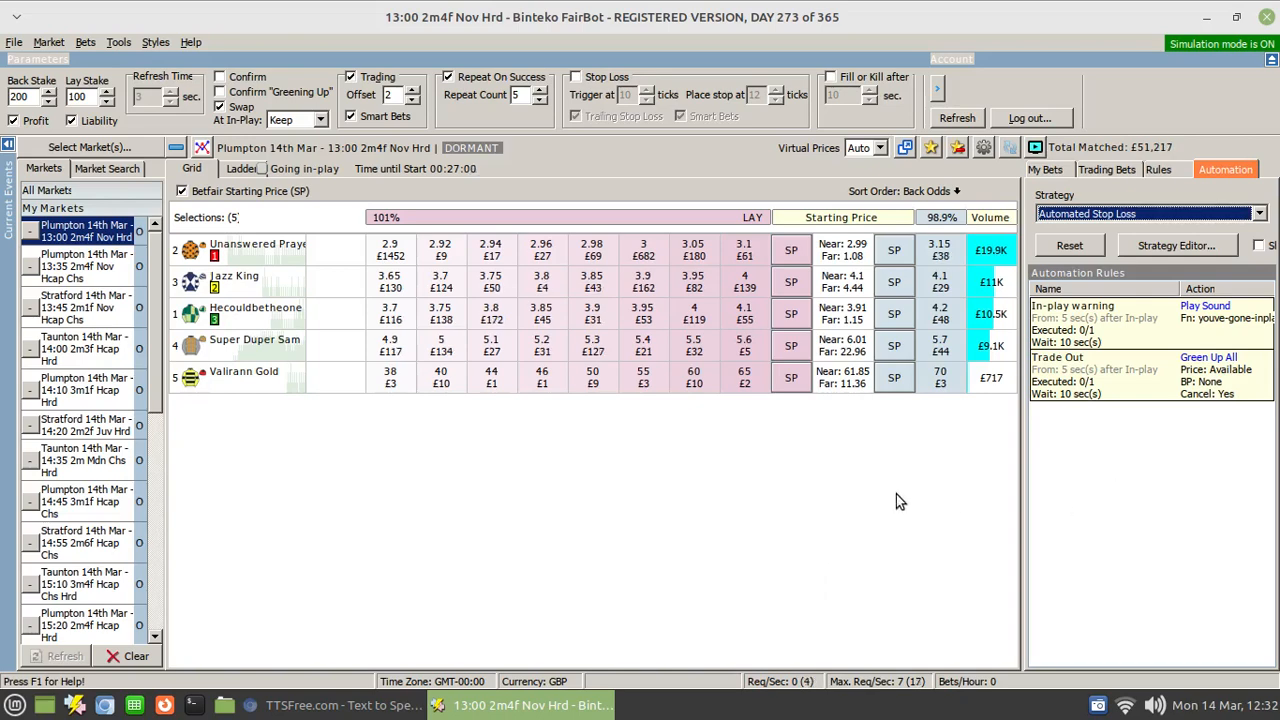
- Switch the market's strategy to Green Up For £10 and review its rules with their conditions alongside the market's bet lists
click(1145, 216)
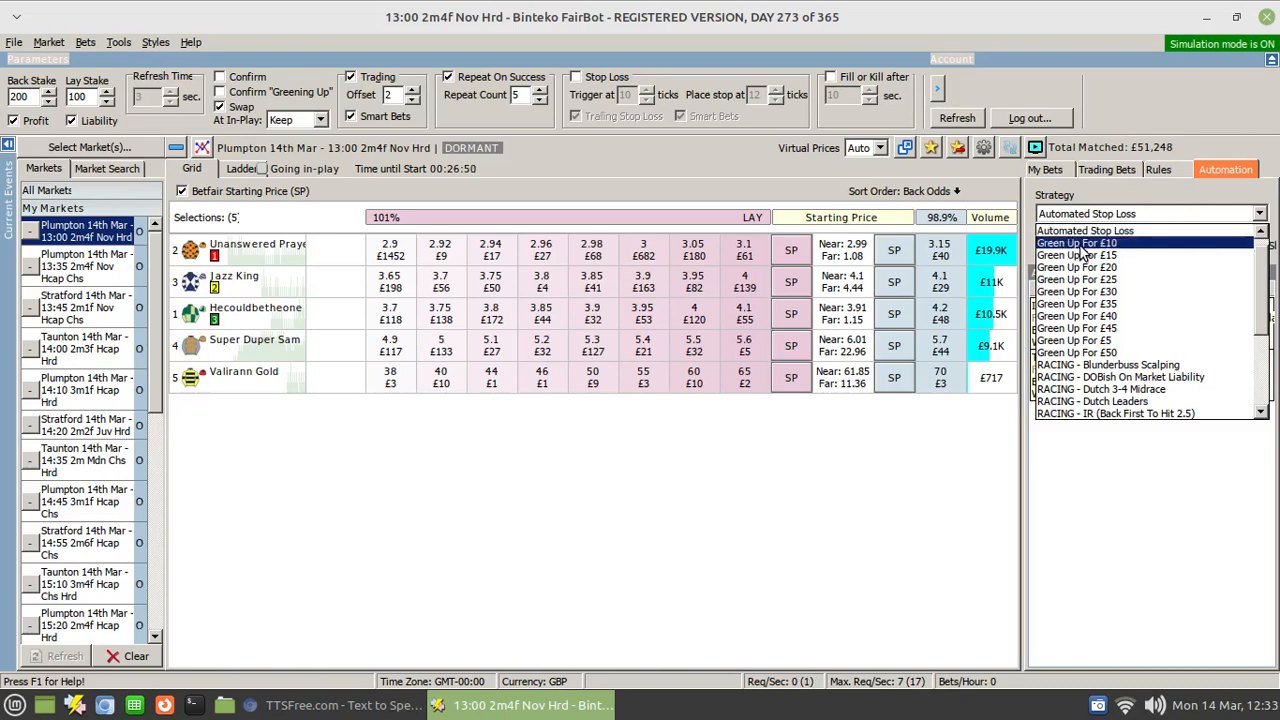
click(1081, 248)
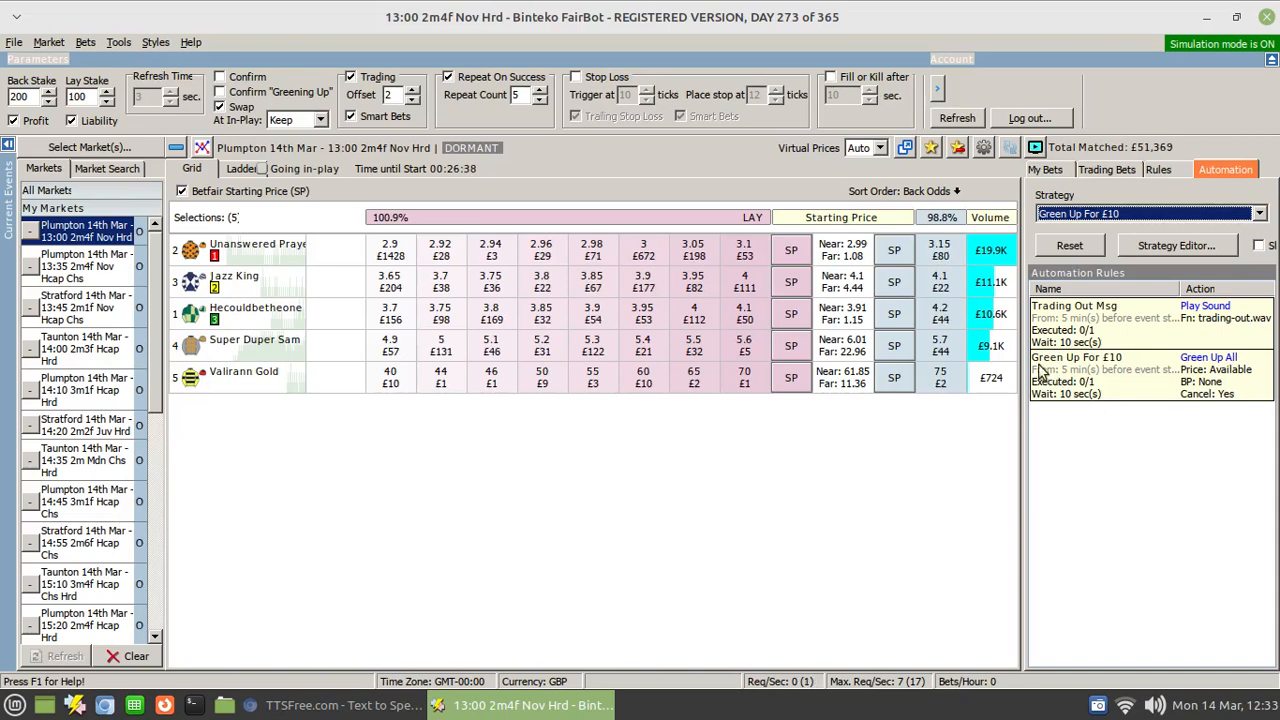
drag(1025, 368, 800, 384)
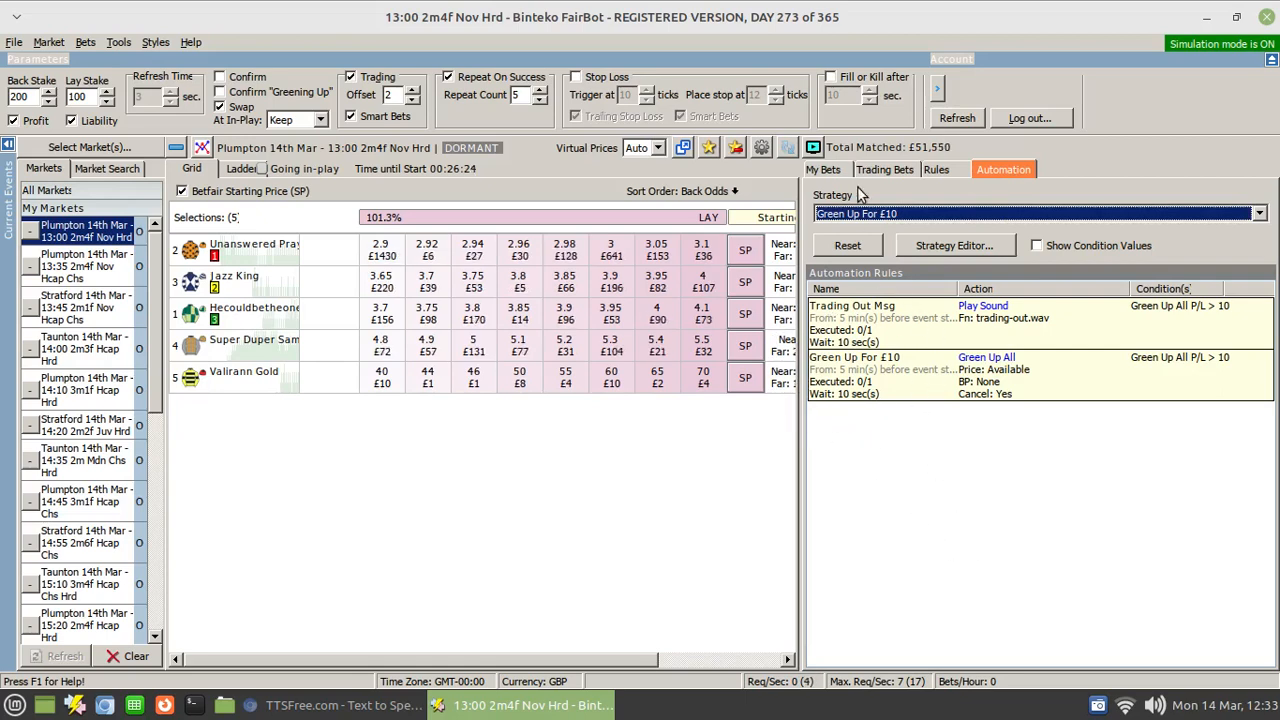
click(826, 169)
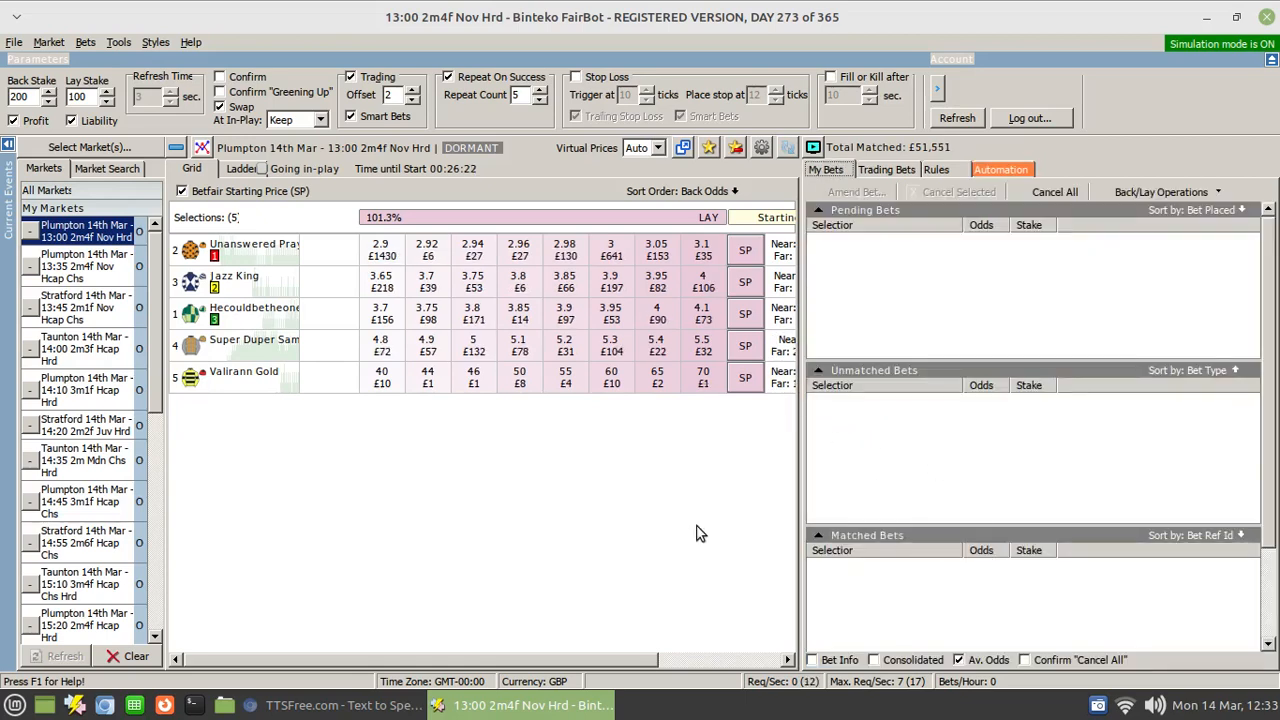
click(1009, 173)
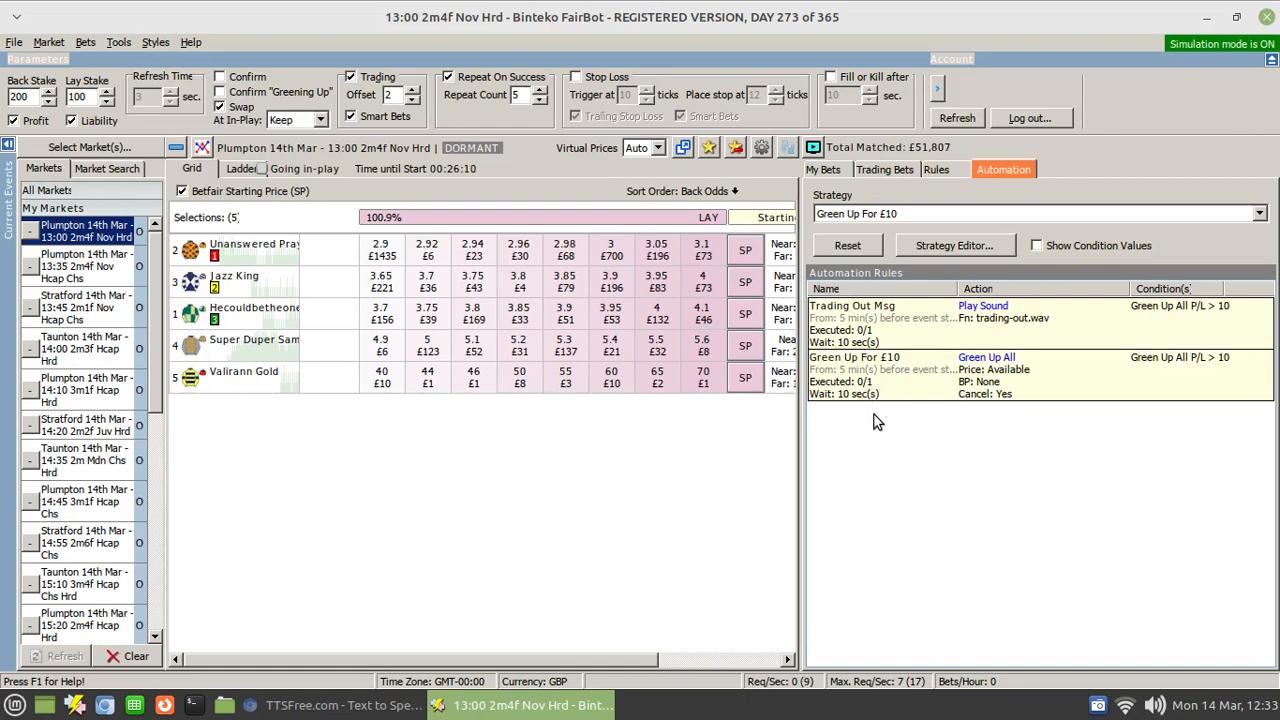
click(836, 170)
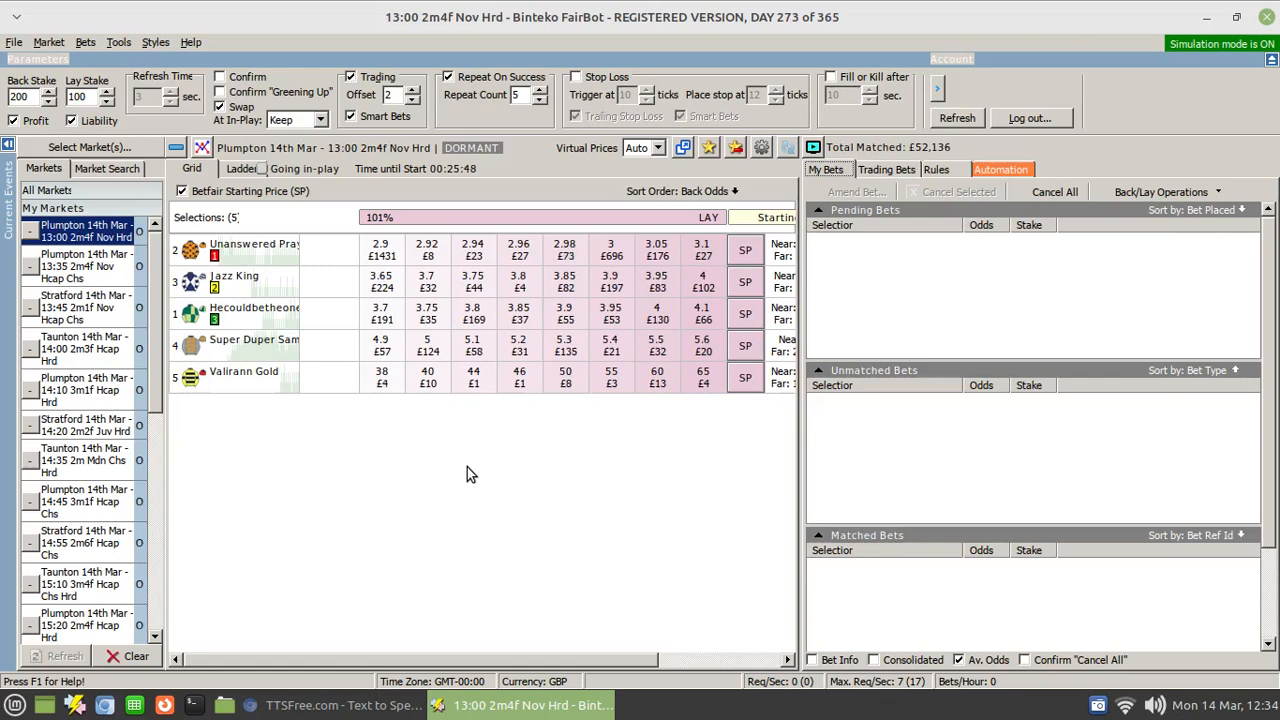
click(1003, 170)
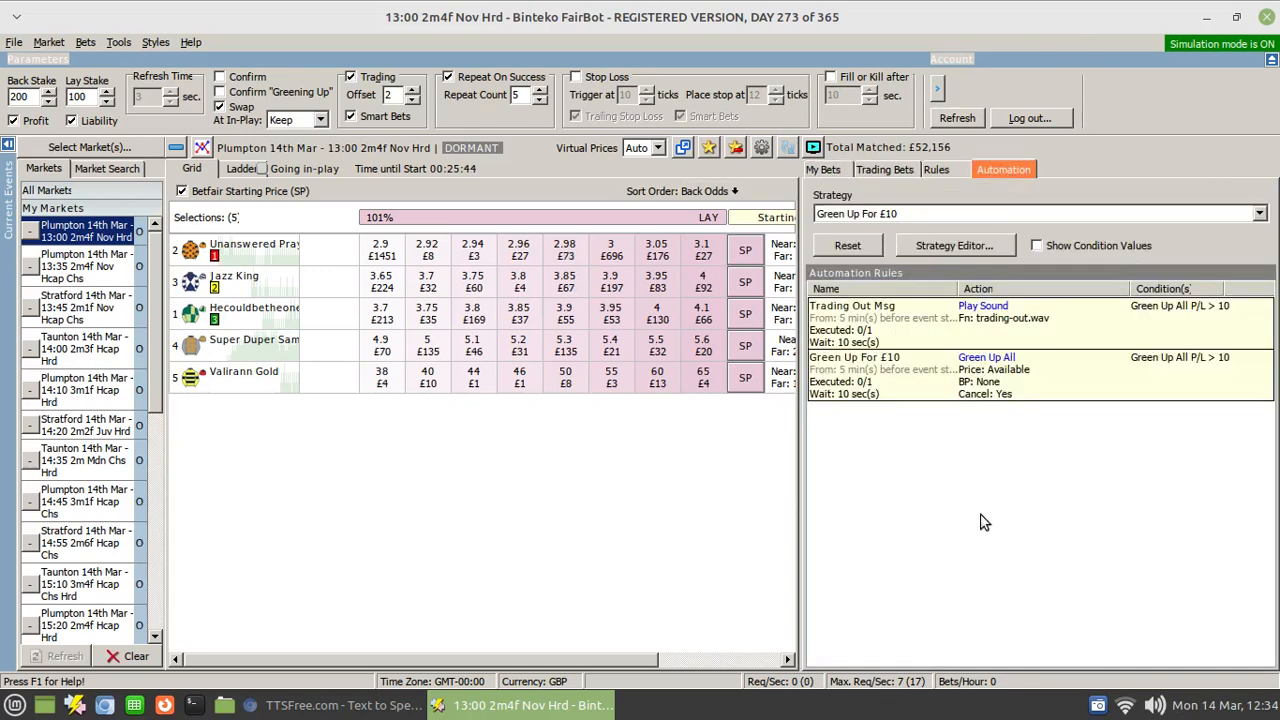